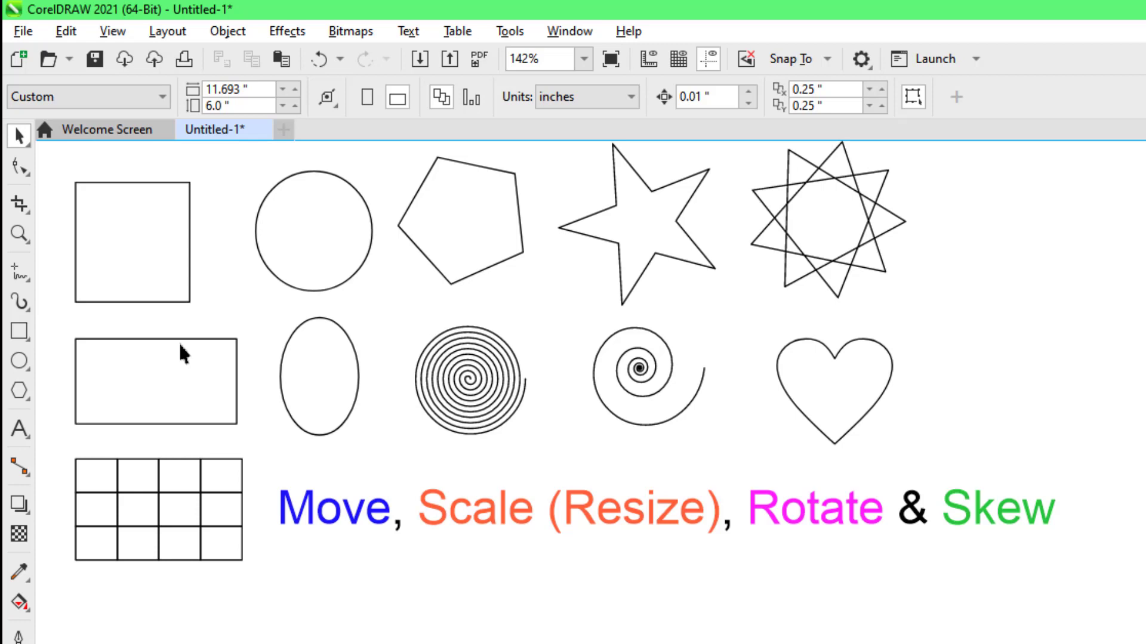
click(19, 361)
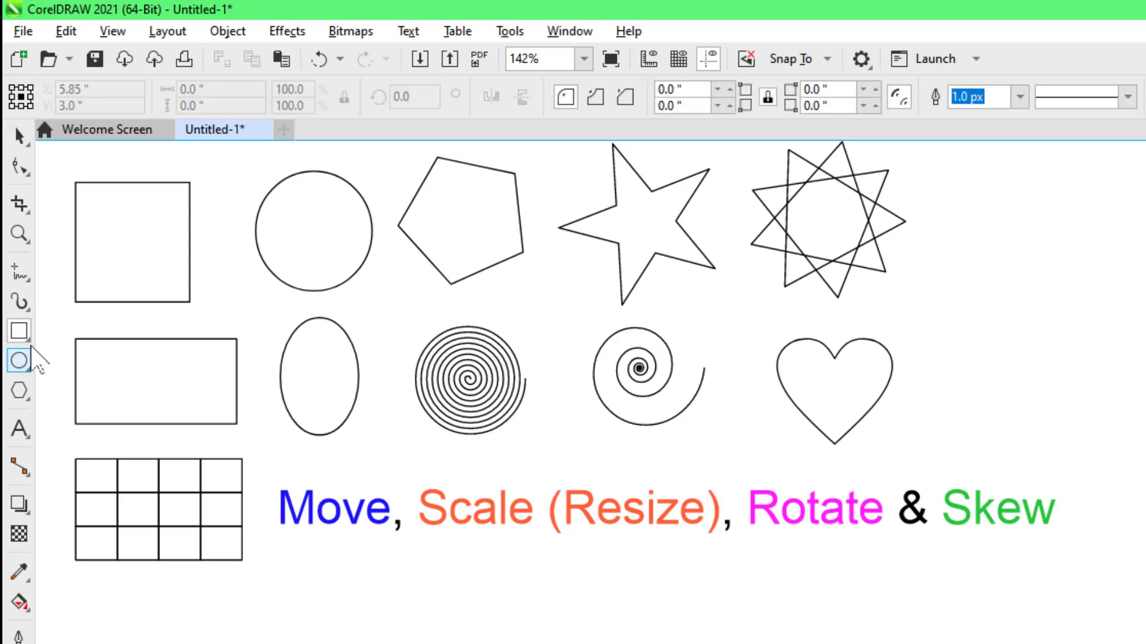
click(19, 331)
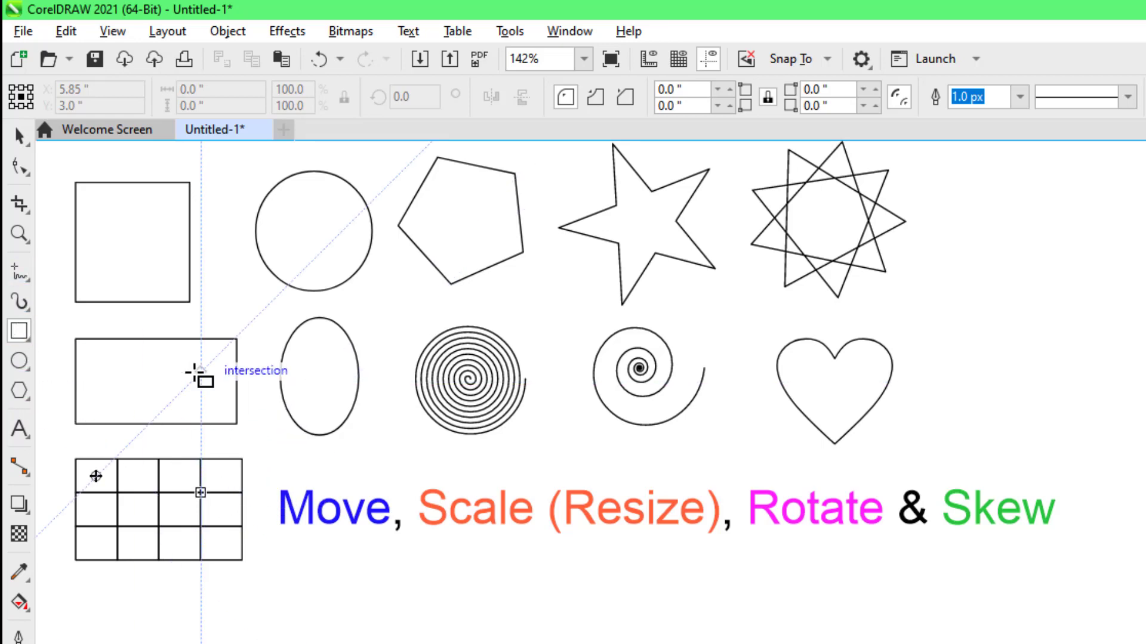
key(ctrl+space)
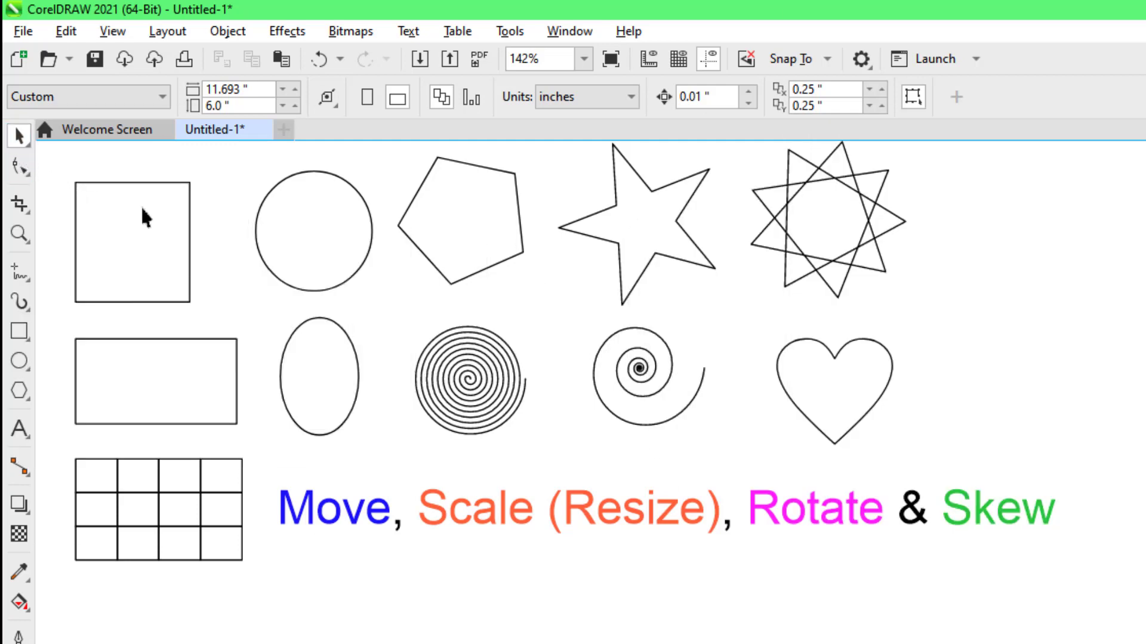
key(F6)
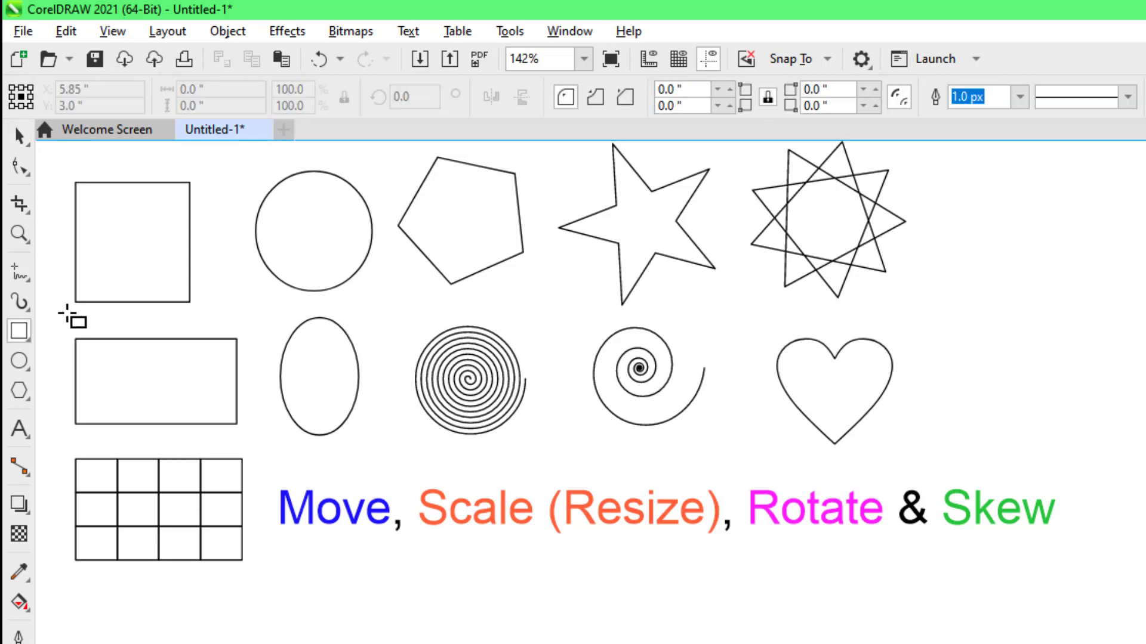
Move the square across to the pentagon and back, leaving its centre at about X 0.784 in, Y 5.262 in
click(18, 137)
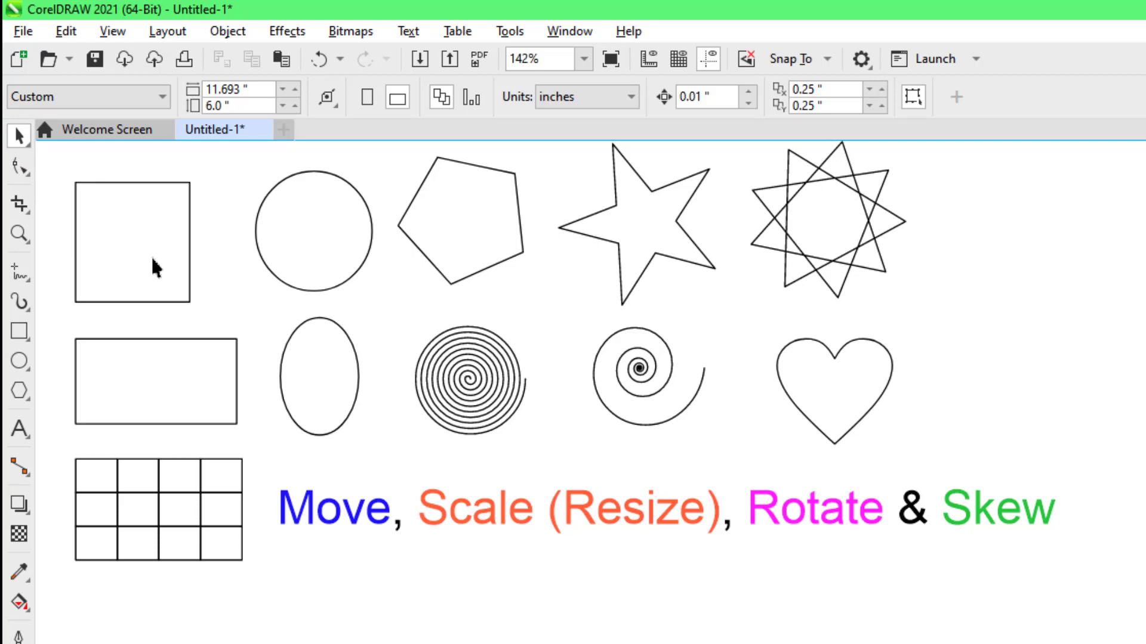
click(138, 236)
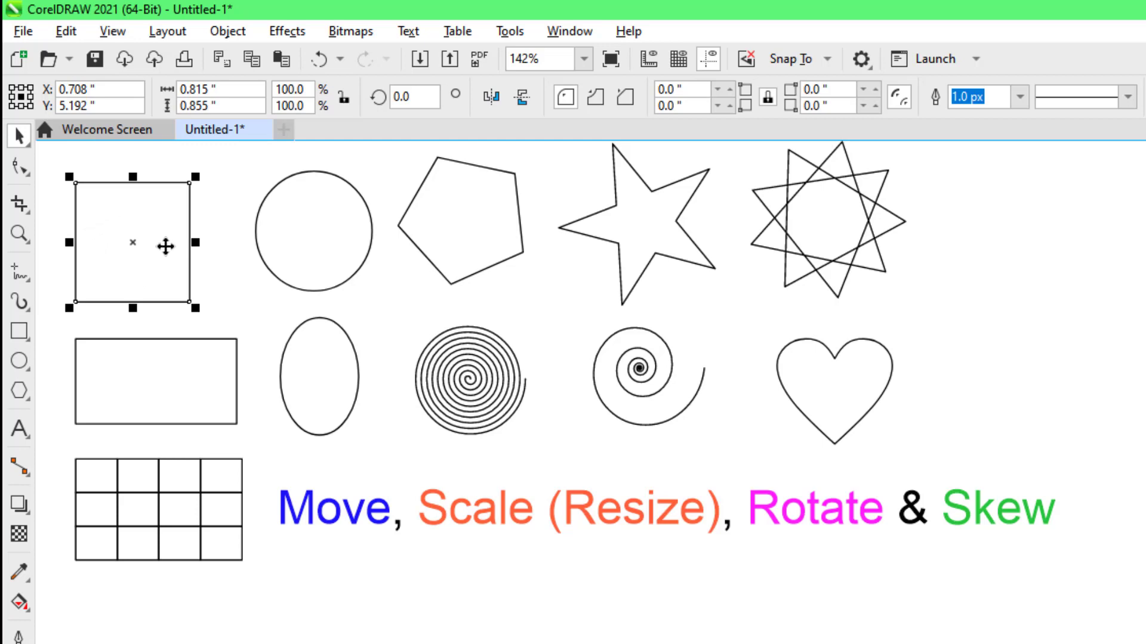
drag(165, 246, 520, 231)
drag(498, 270, 183, 271)
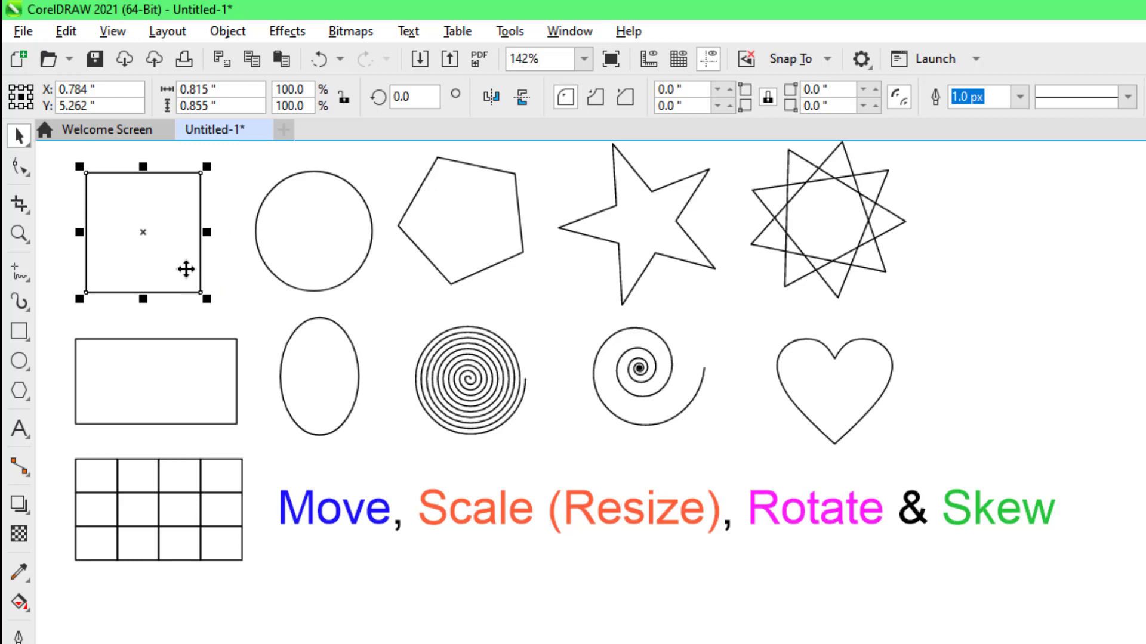
Select the circle, pentagon, stars, spirals, ellipse, rectangle, grid and heart individually to inspect each object's selection handles
click(310, 241)
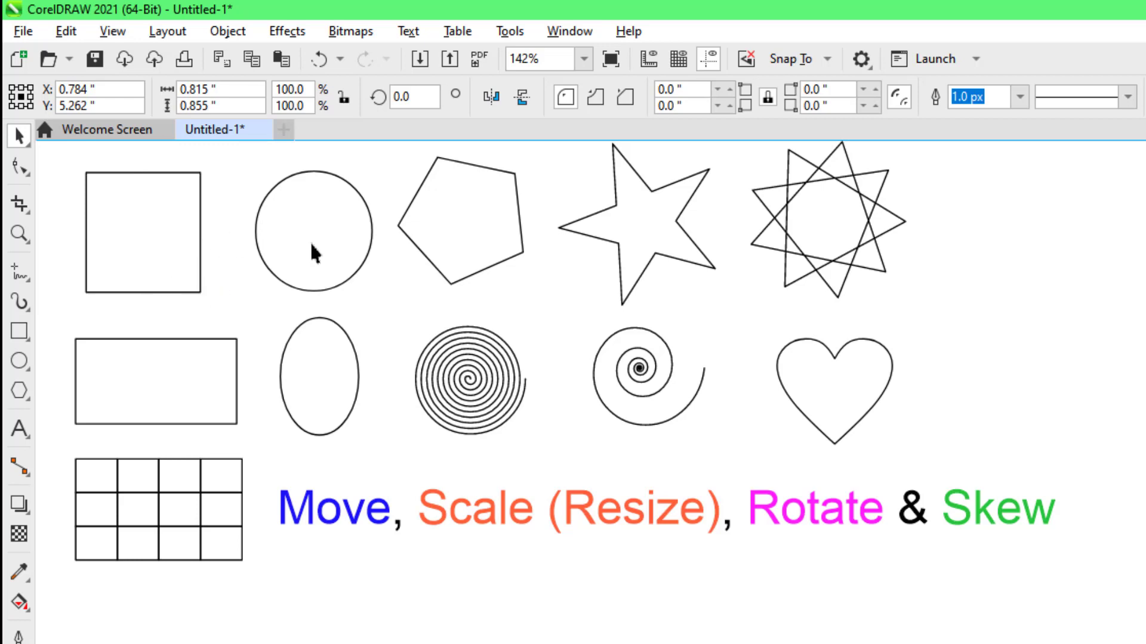
click(441, 233)
click(624, 228)
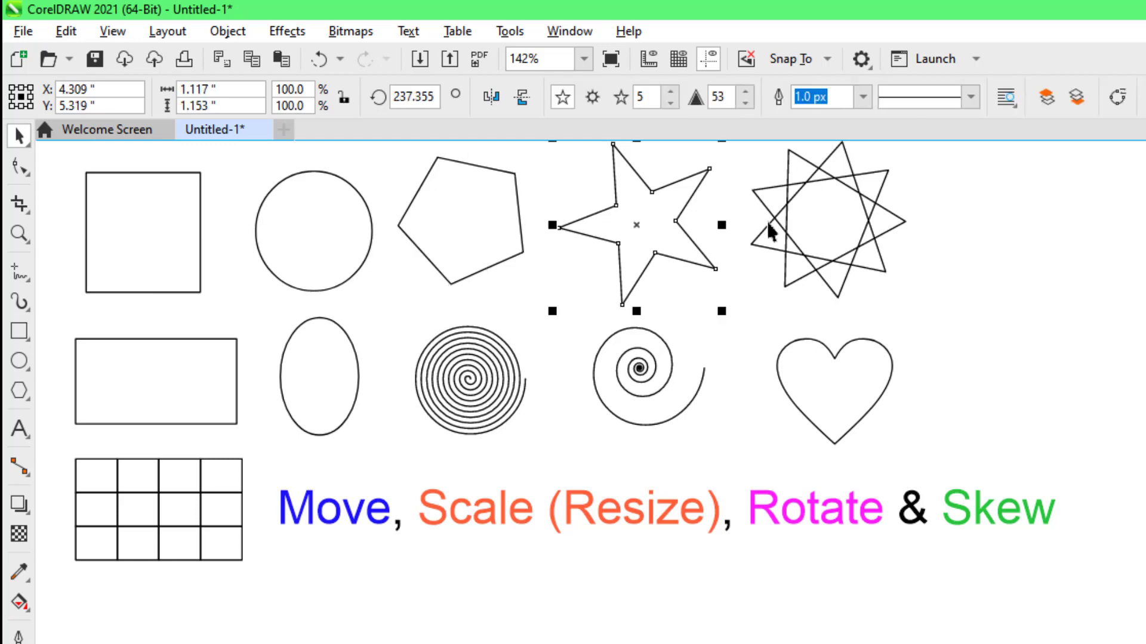
click(801, 218)
click(646, 388)
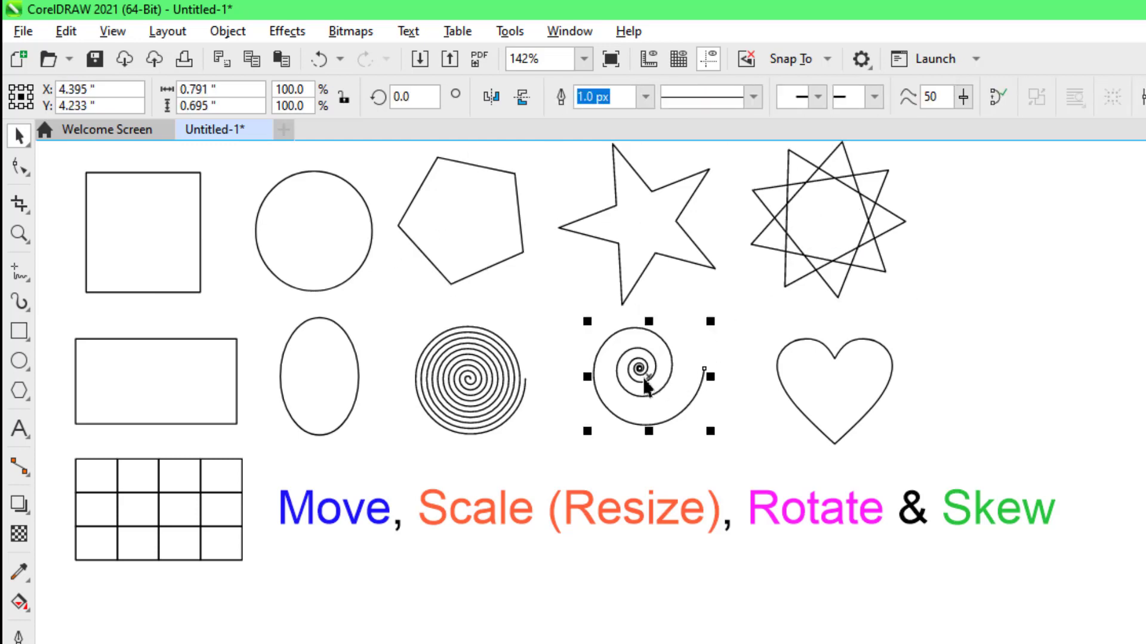
click(469, 385)
click(356, 382)
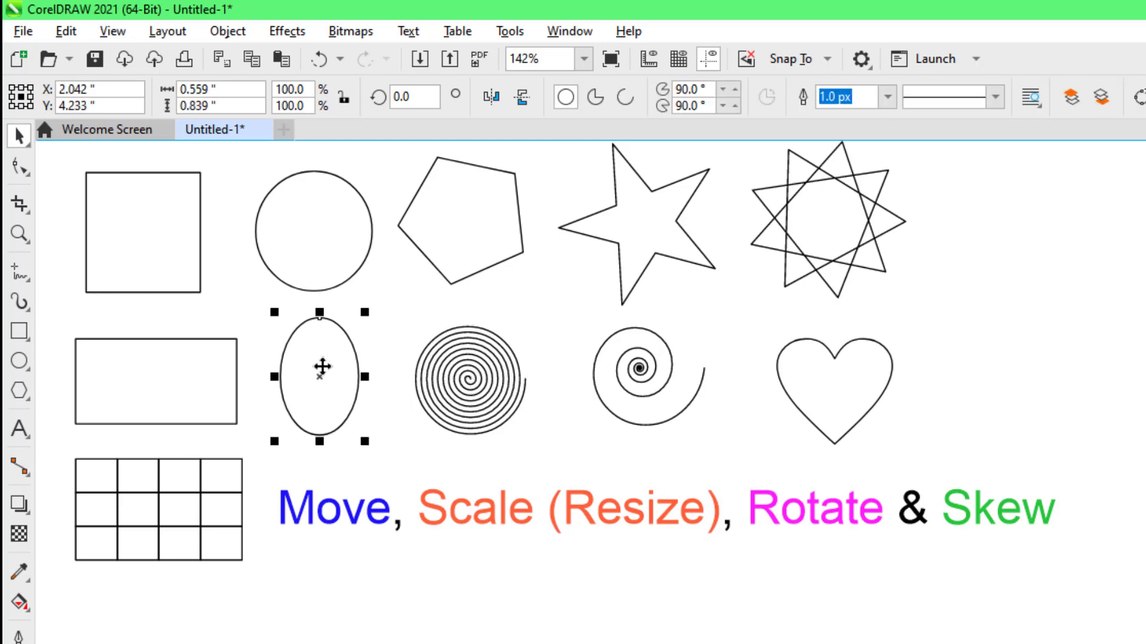
click(127, 371)
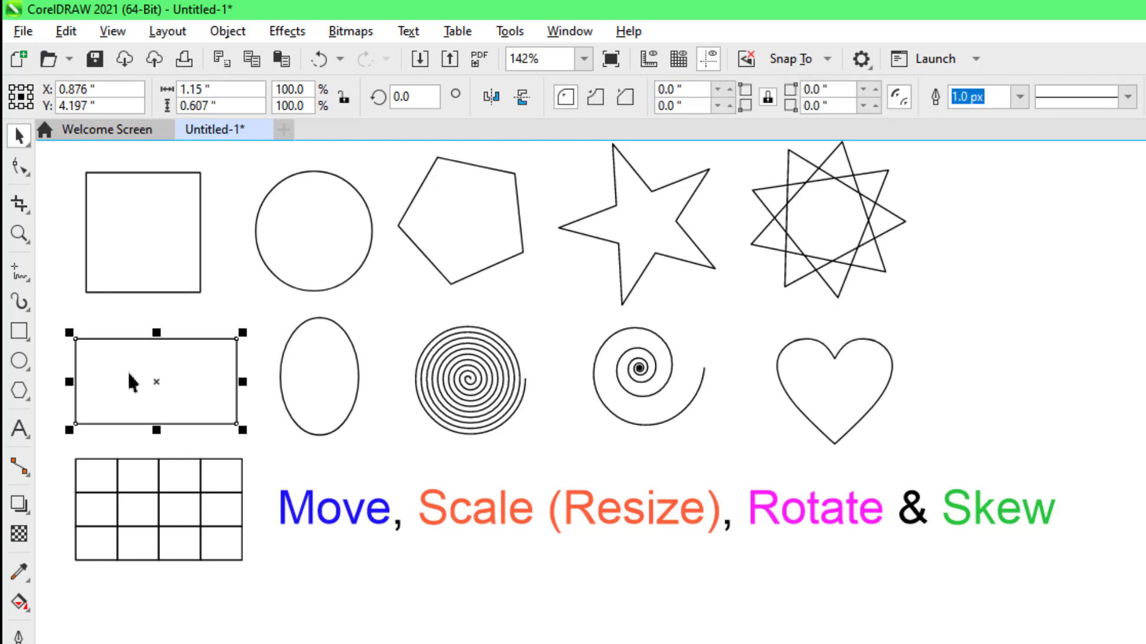
click(189, 511)
click(656, 380)
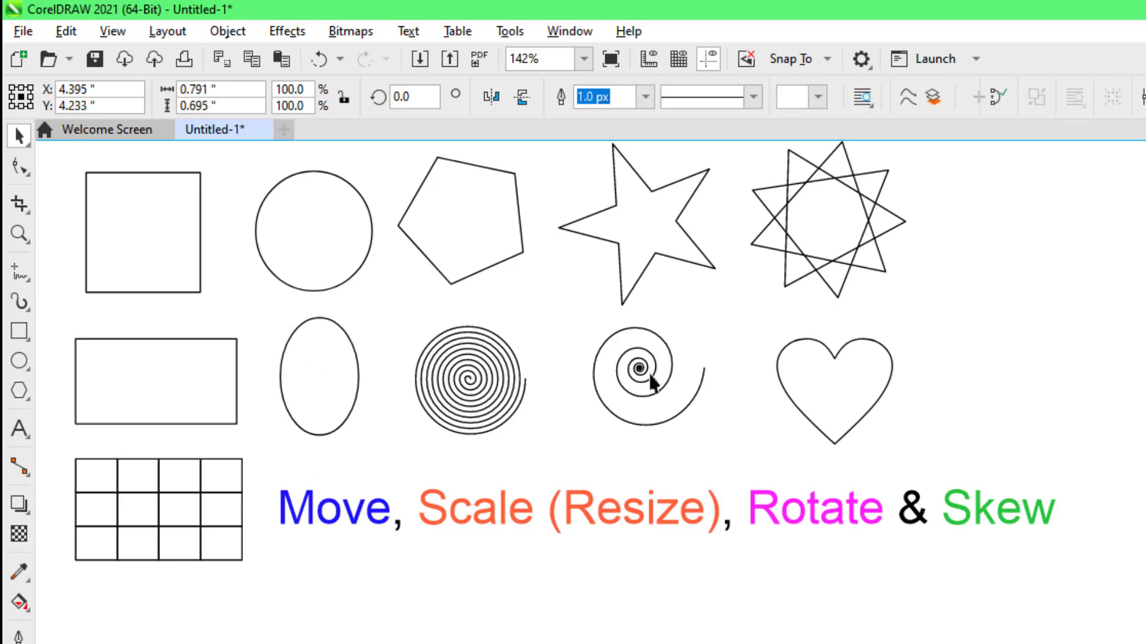
click(787, 412)
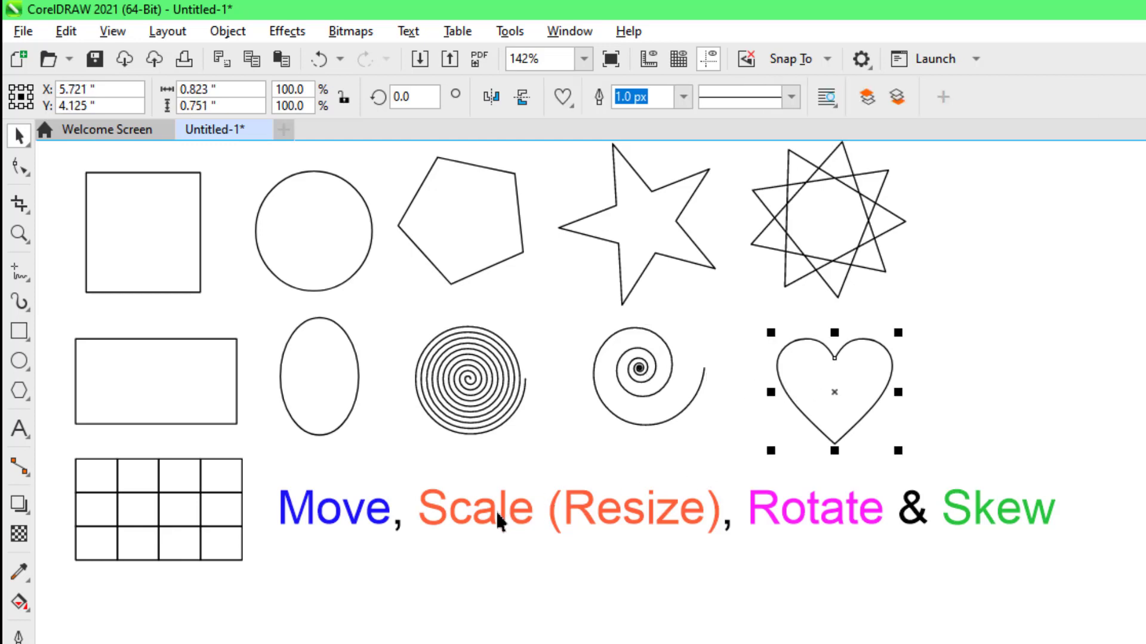
Move the coloured text line slightly down and to the left, to about X 4.439 in, Y 3.129 in
click(466, 528)
click(478, 521)
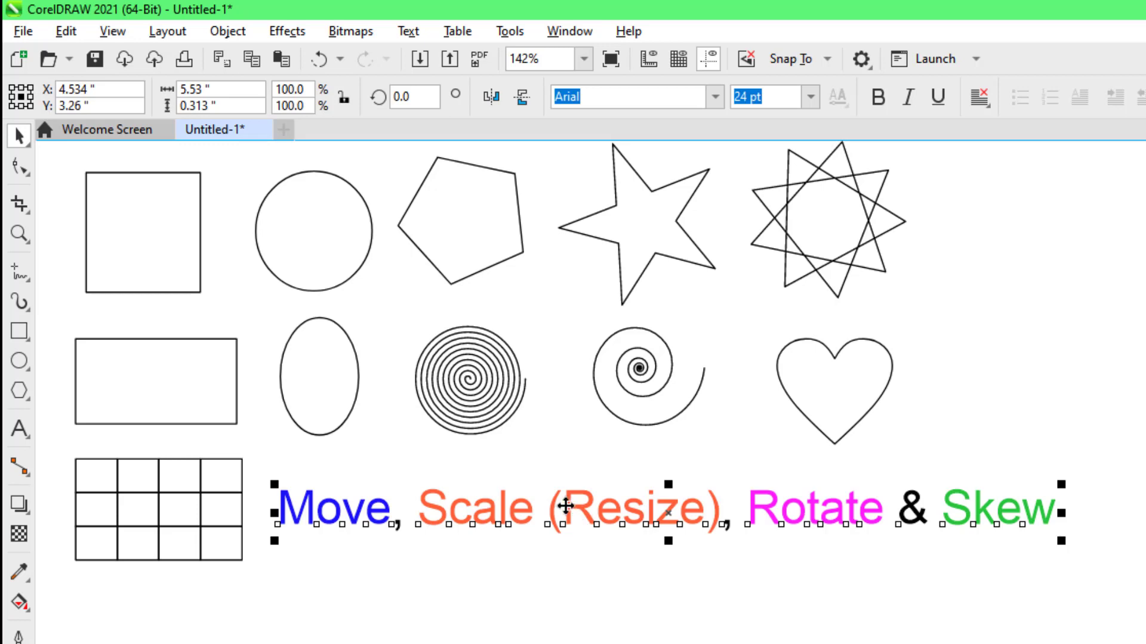
drag(575, 511, 561, 530)
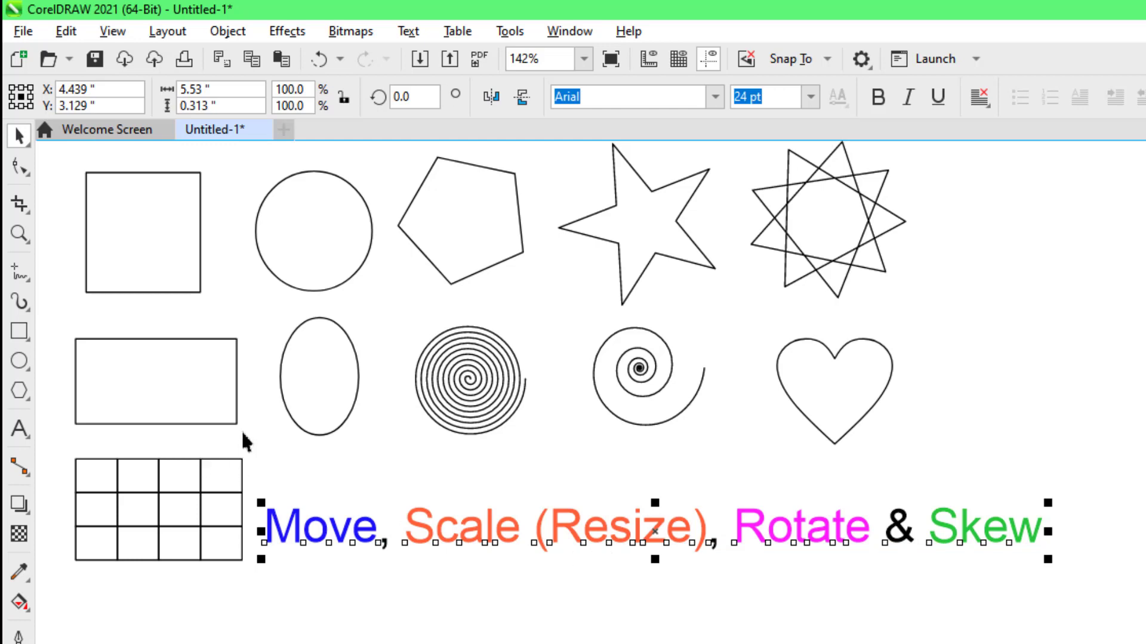
Select the square, mark its eight selection handles with on-screen annotation boxes, and clear the annotations
click(149, 238)
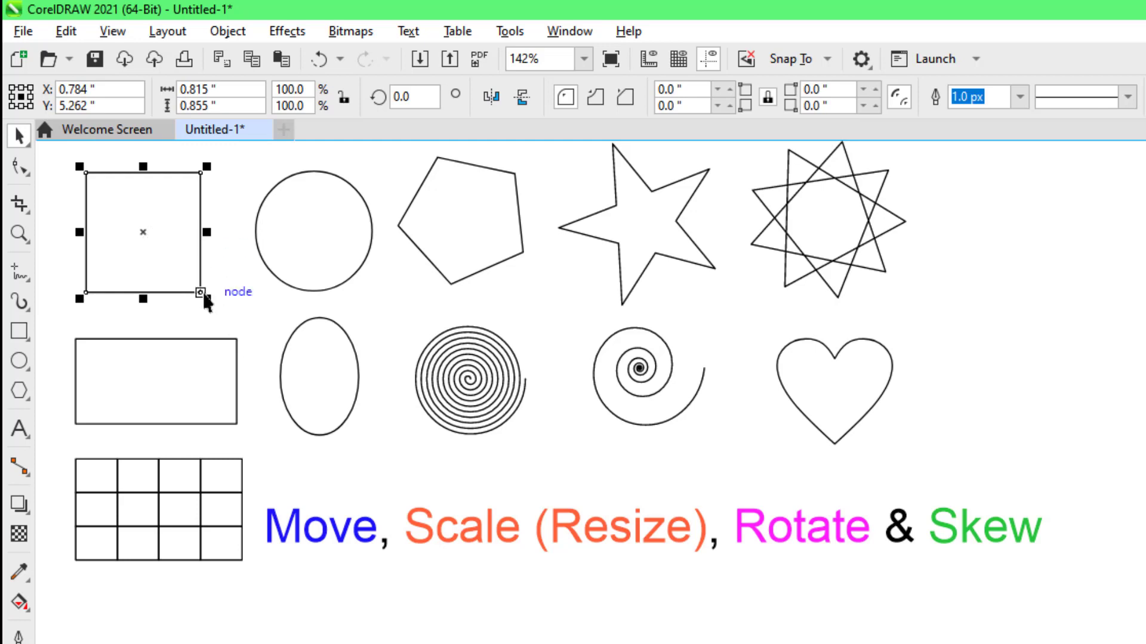
key(ctrl+2)
drag(191, 282, 220, 301)
drag(192, 158, 220, 189)
drag(63, 152, 91, 175)
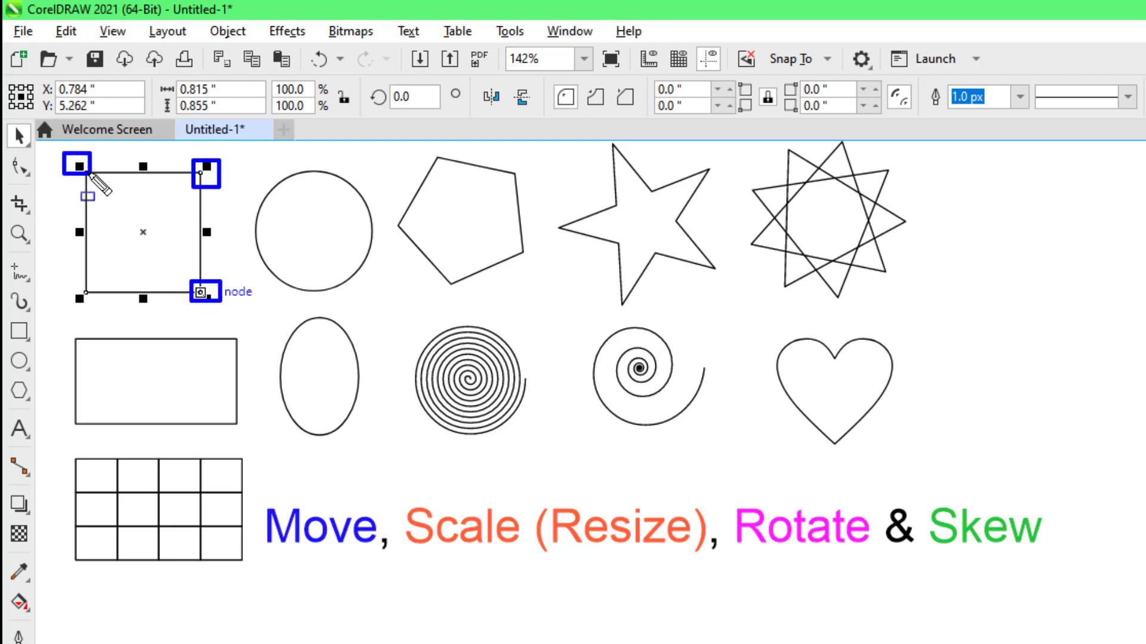
drag(56, 275, 93, 309)
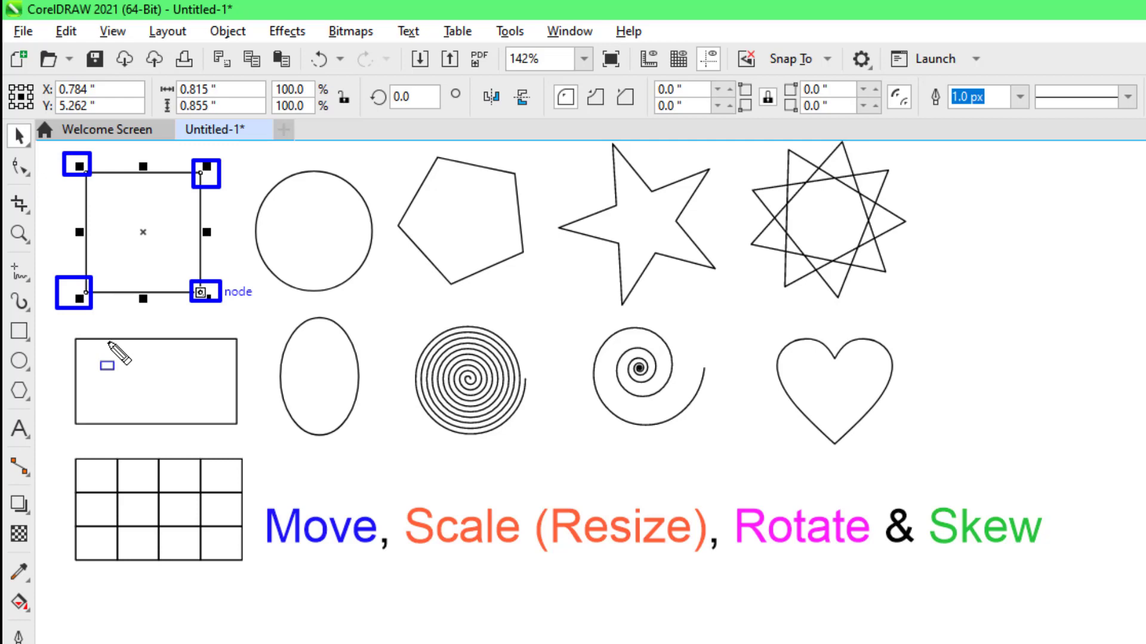
mouse_move(126, 149)
mouse_down()
mouse_move(126, 164)
mouse_move(158, 183)
mouse_up()
drag(128, 279, 155, 314)
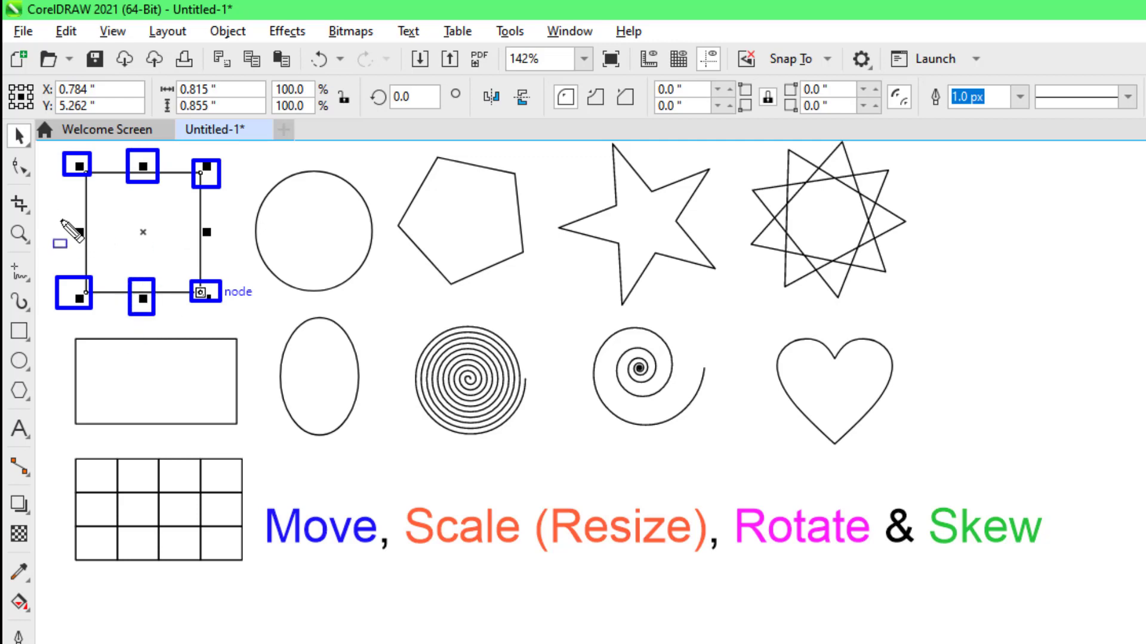
drag(62, 221, 90, 238)
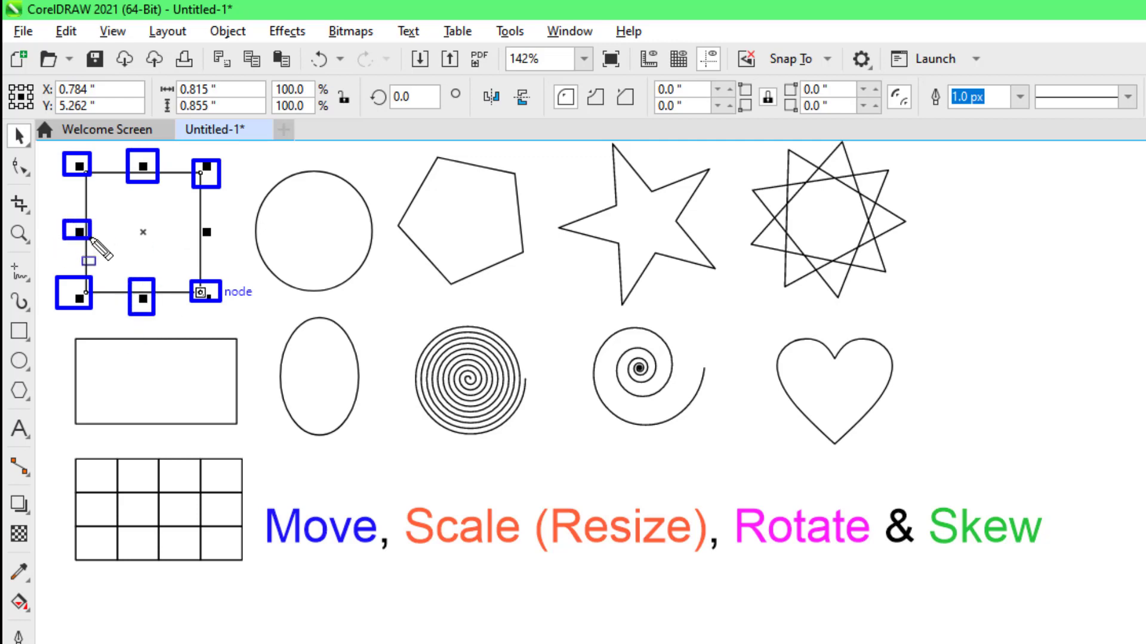
drag(187, 216, 219, 245)
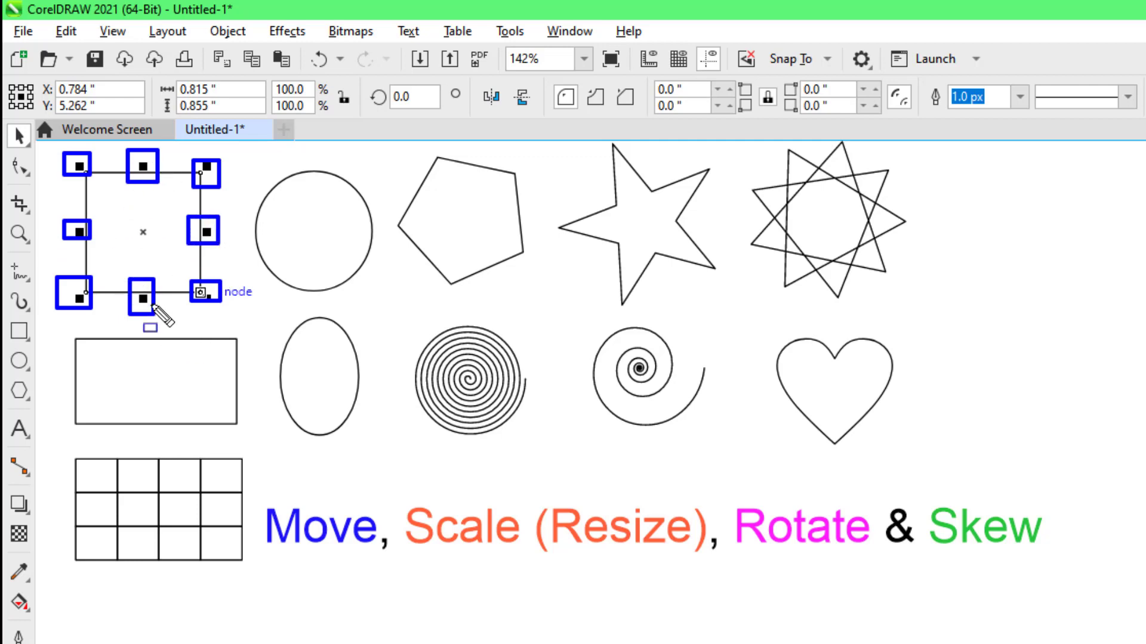
key(Escape)
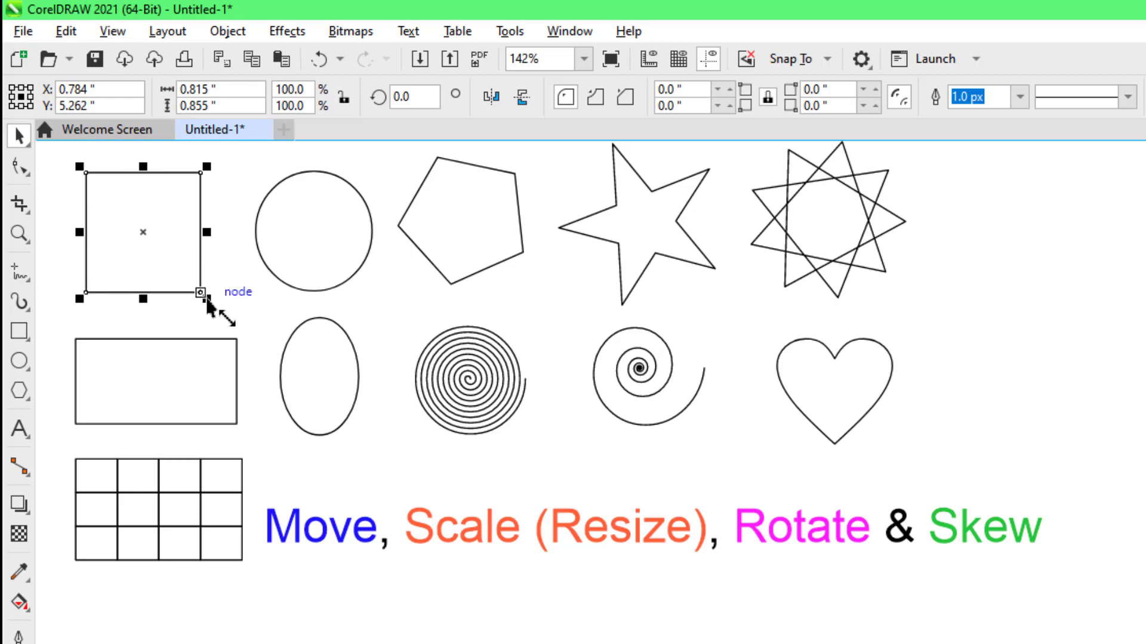
Scale the square proportionally from its corner and about its centre, ending at about 1.054 × 1.106 in
drag(213, 306, 241, 320)
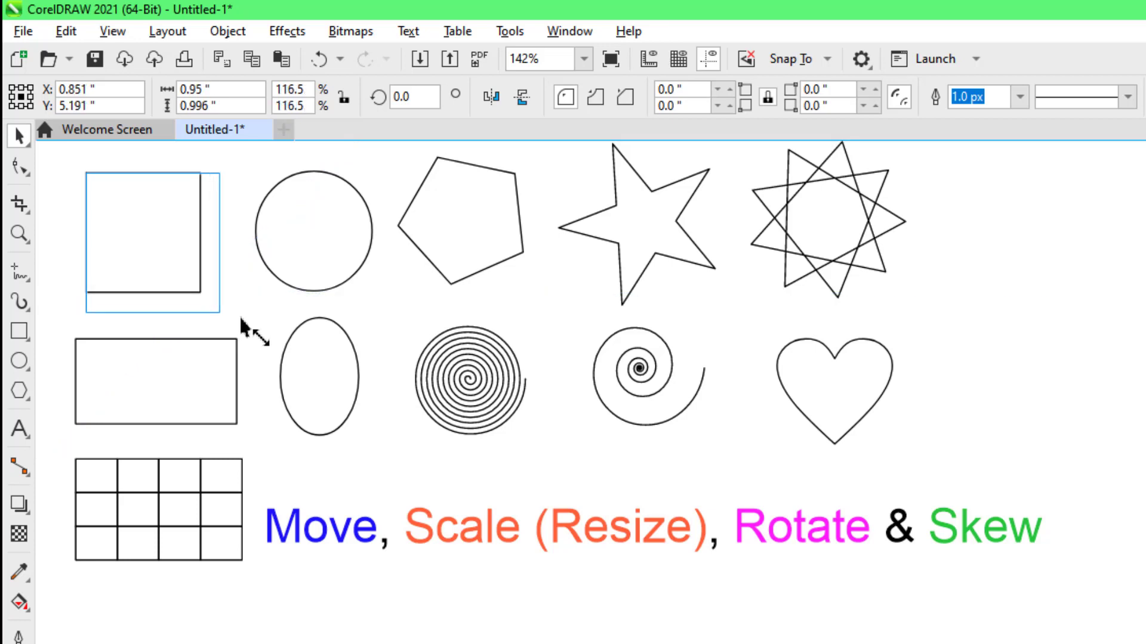
mouse_move(241, 321)
mouse_down()
mouse_move(227, 310)
mouse_move(234, 316)
mouse_up()
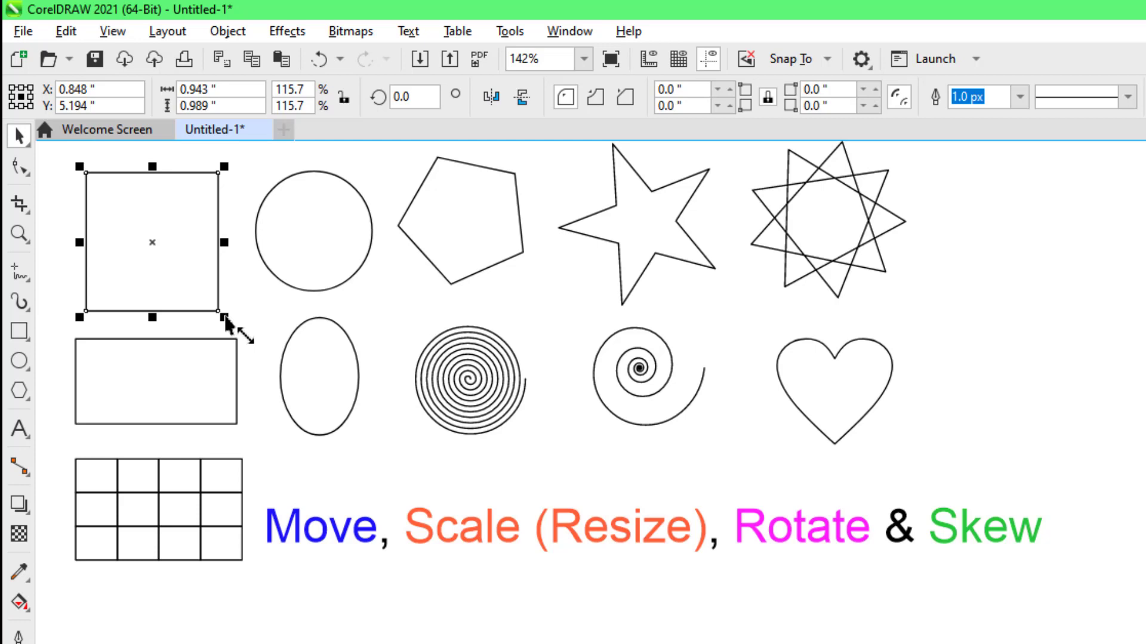
mouse_move(226, 320)
mouse_down()
mouse_move(246, 334)
mouse_move(205, 311)
mouse_up()
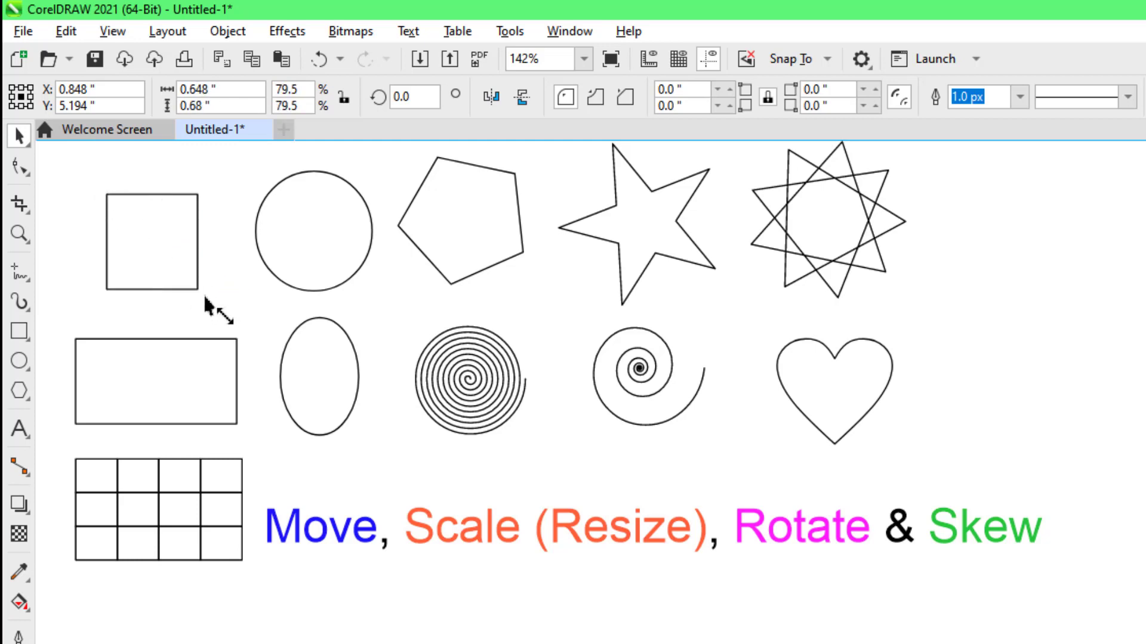
drag(205, 298, 249, 327)
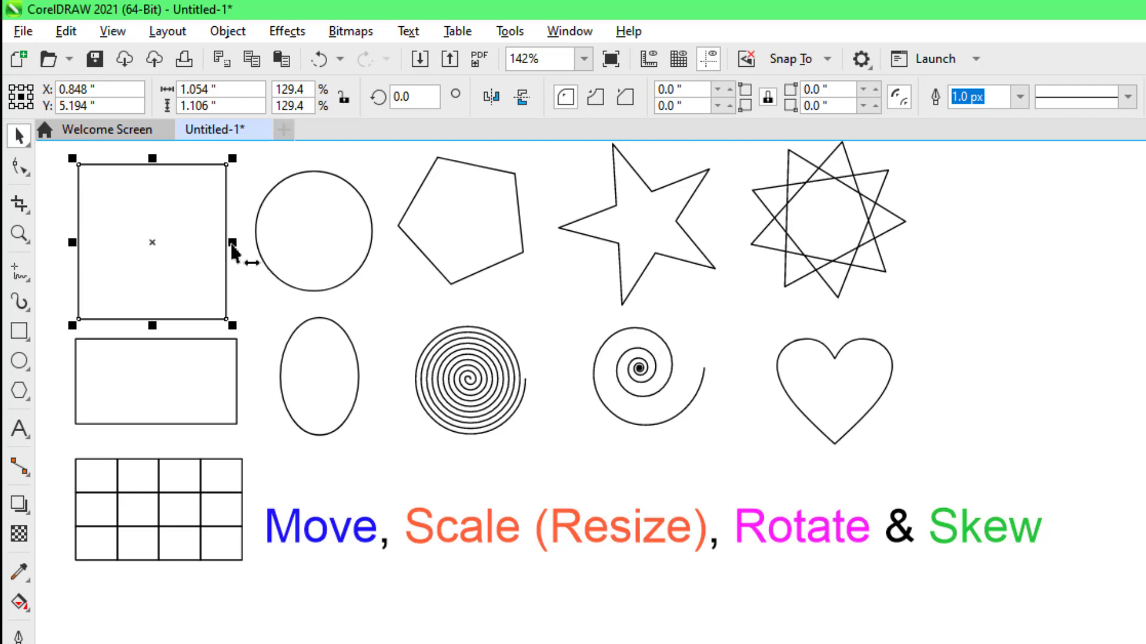
Stretch the square's sides independently into an upright rectangle about 0.675 in wide and 1.165 in high
mouse_move(231, 244)
mouse_down()
mouse_move(292, 256)
mouse_move(248, 249)
mouse_move(278, 245)
mouse_move(221, 253)
mouse_up()
key(shift)
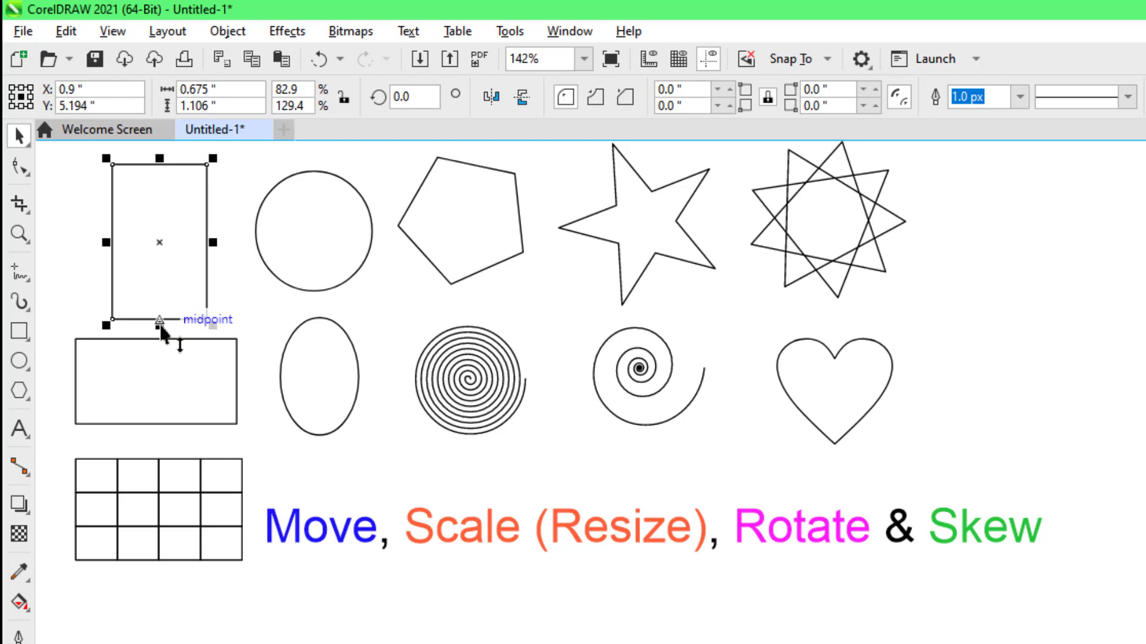
drag(161, 326, 159, 292)
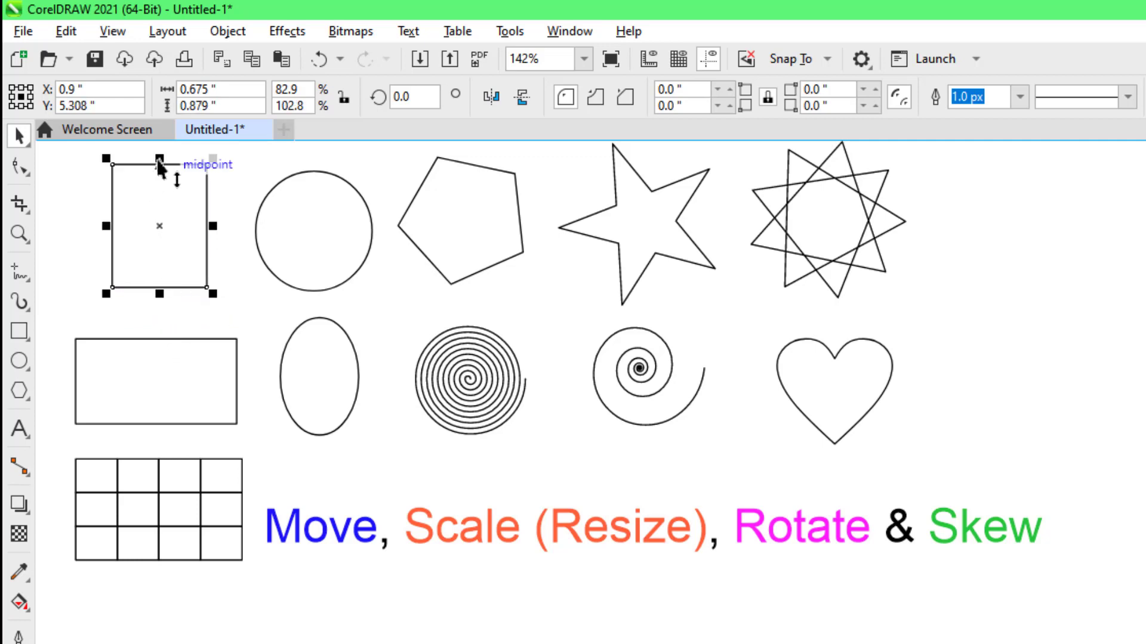
drag(159, 165, 159, 192)
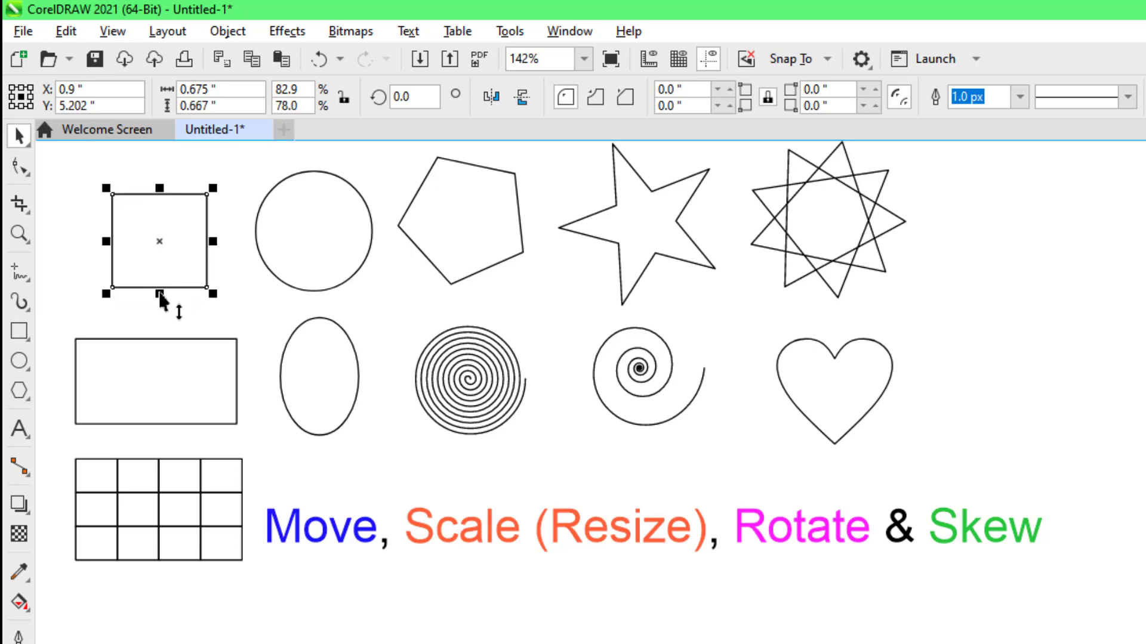
drag(159, 293, 162, 327)
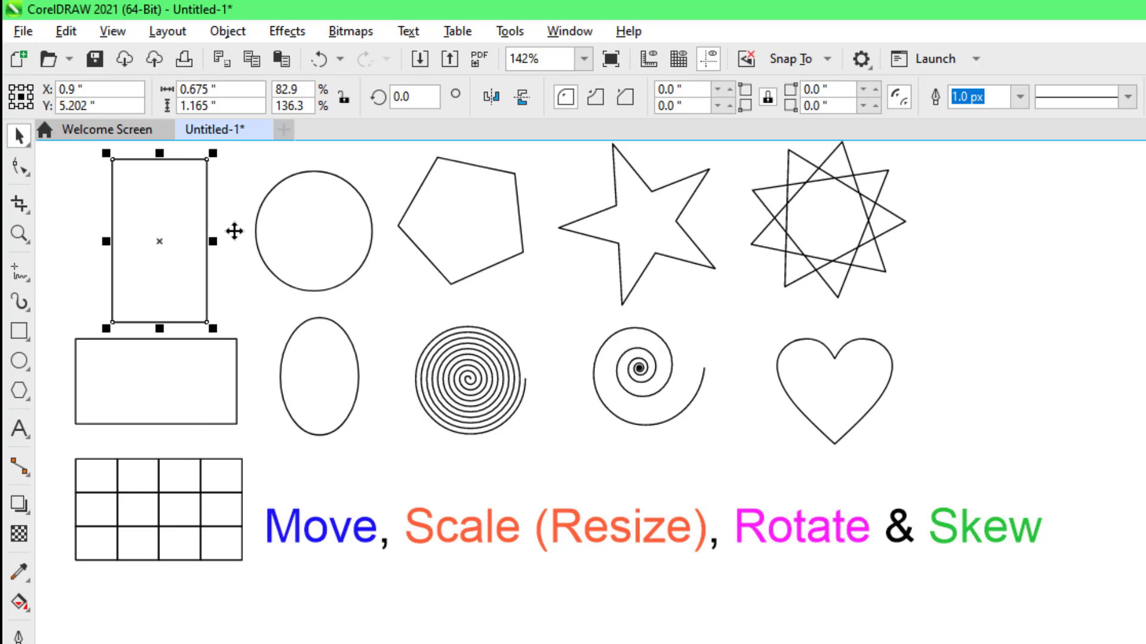
Select the circle, pentagon, ellipse, both spirals and the heart, and move them below the text line to about X 2.97 in, Y 1.785 in
drag(974, 165, 320, 417)
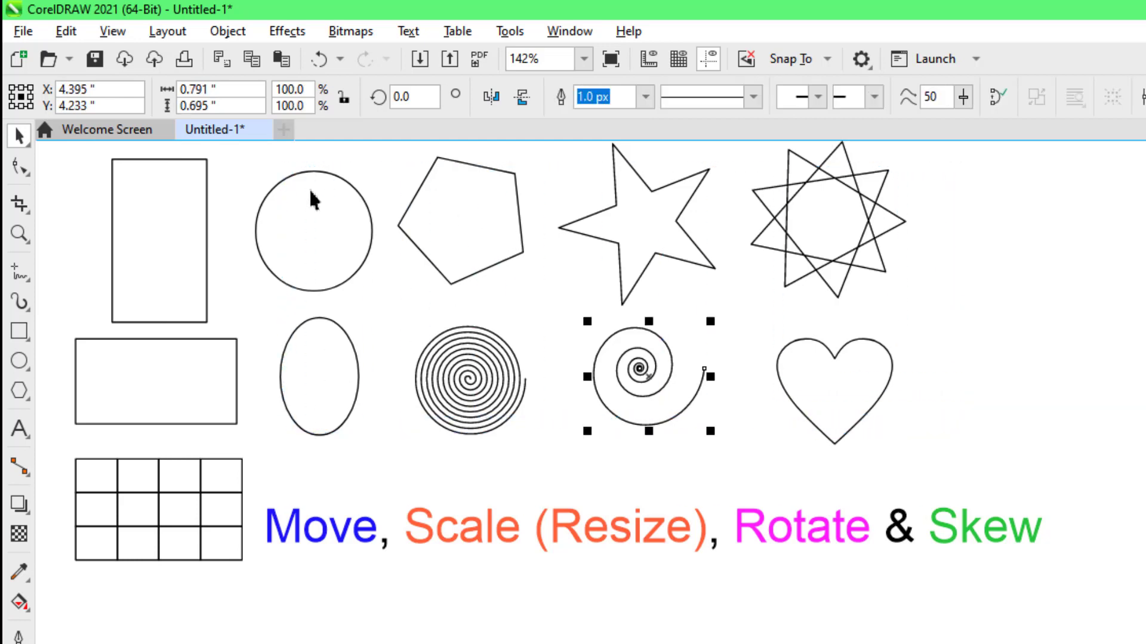
click(243, 159)
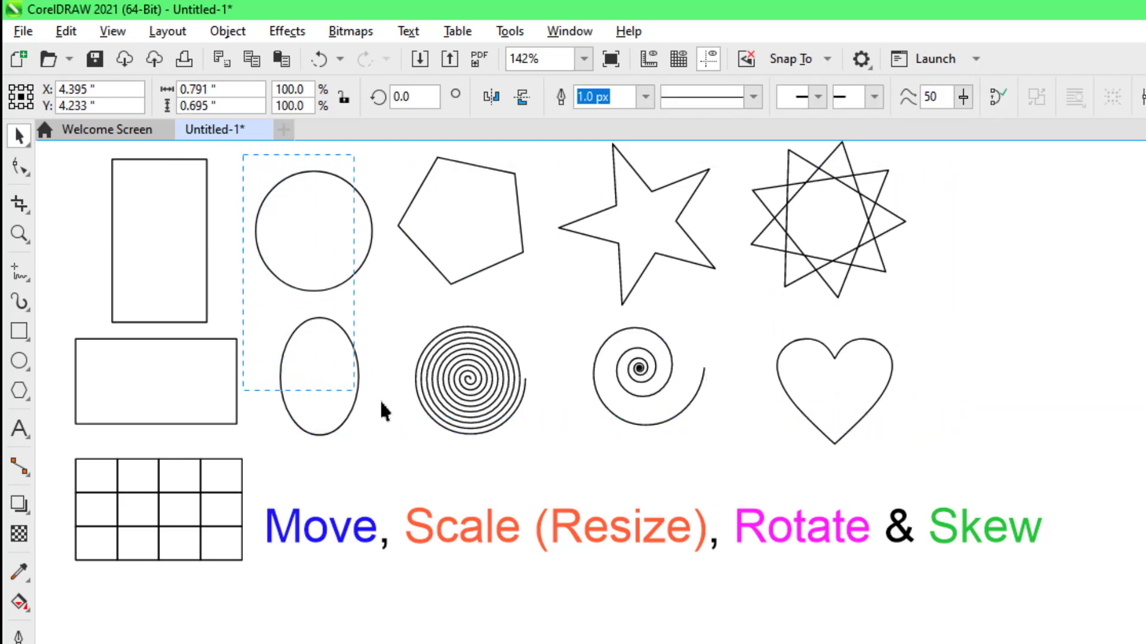
drag(381, 409, 987, 468)
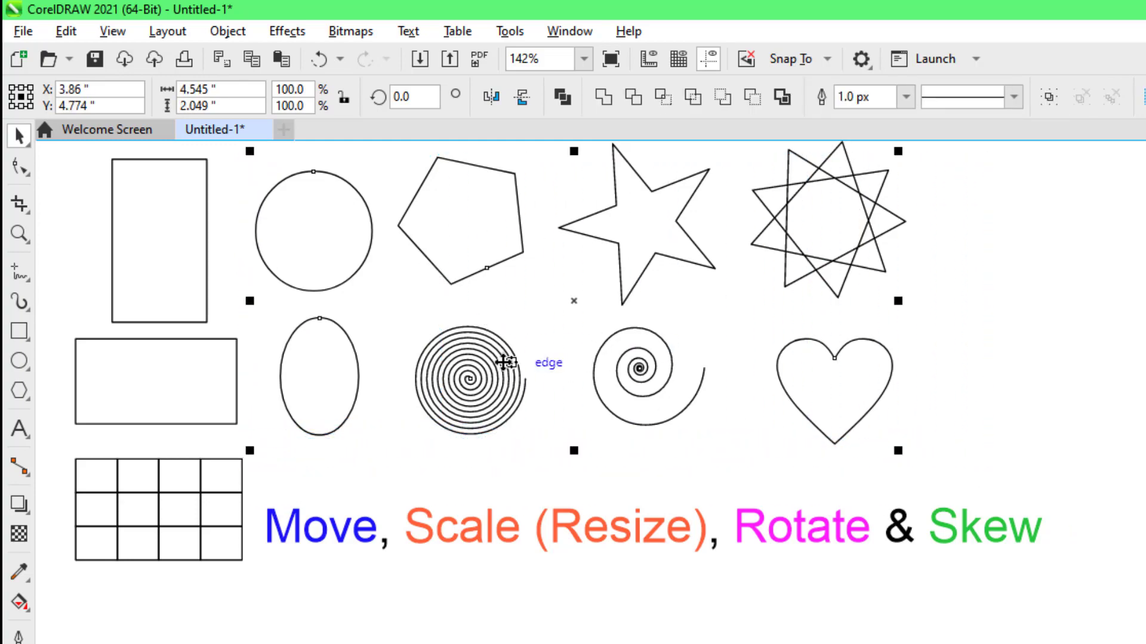
drag(504, 362, 367, 643)
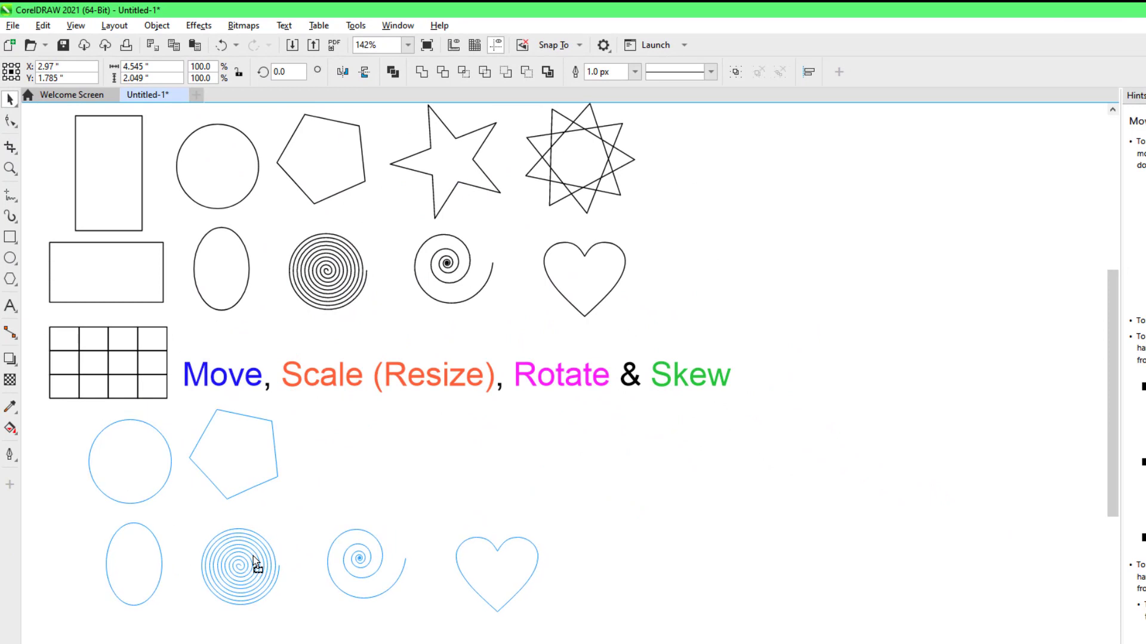
drag(257, 566, 257, 566)
Move the five-pointed star to about X 4.614 in, Y 4.403 in, and shift the nine-pointed star down and to the right
drag(432, 174, 471, 258)
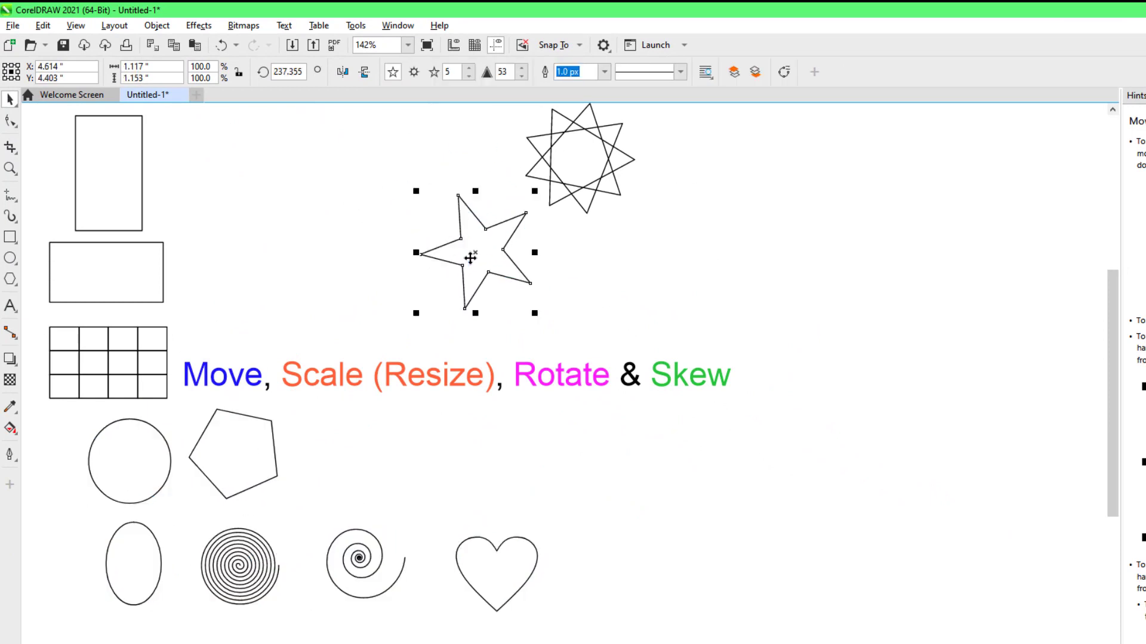
click(614, 220)
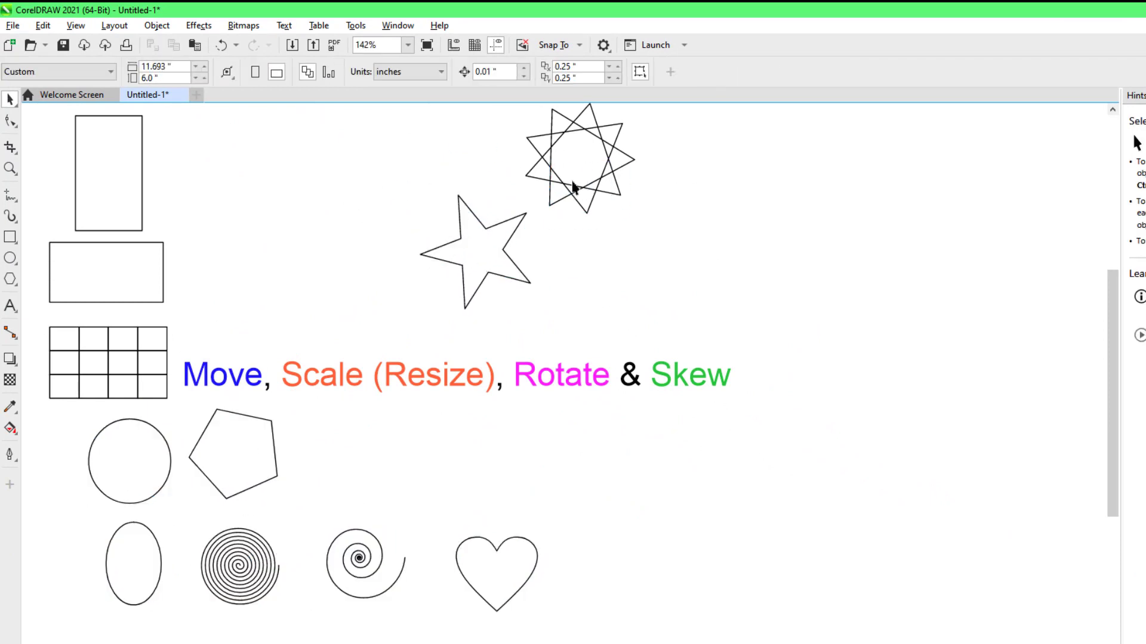
drag(573, 190, 645, 266)
Select both stars, scale them proportionally to about 3.948 × 1.795 in, stretch them slightly wider, and move them to the right
drag(373, 131, 750, 333)
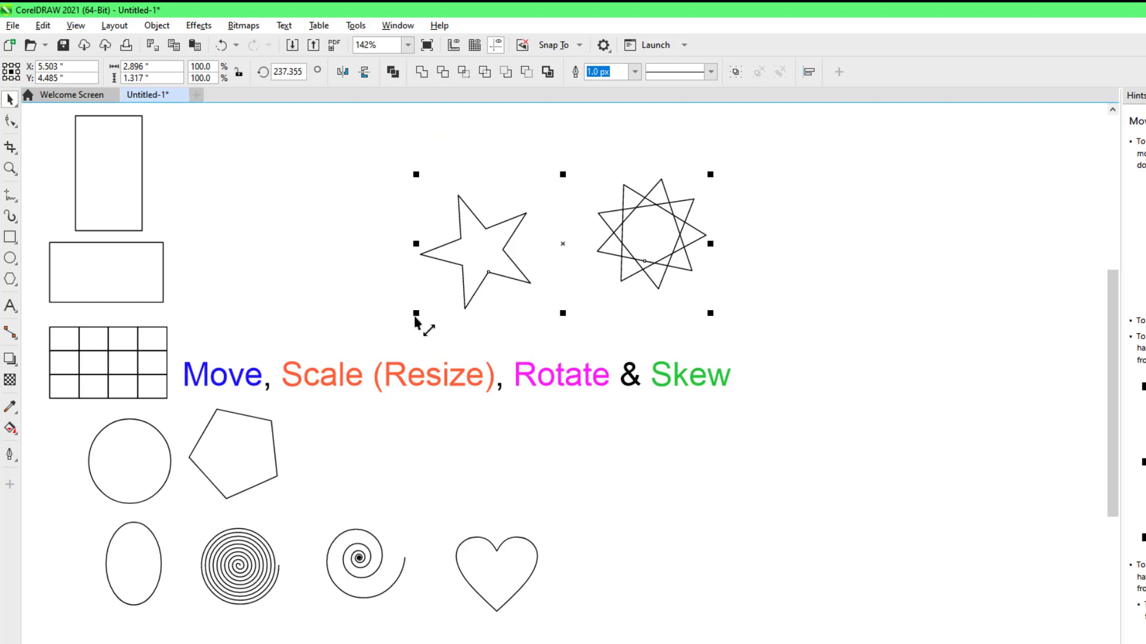
drag(415, 317, 312, 376)
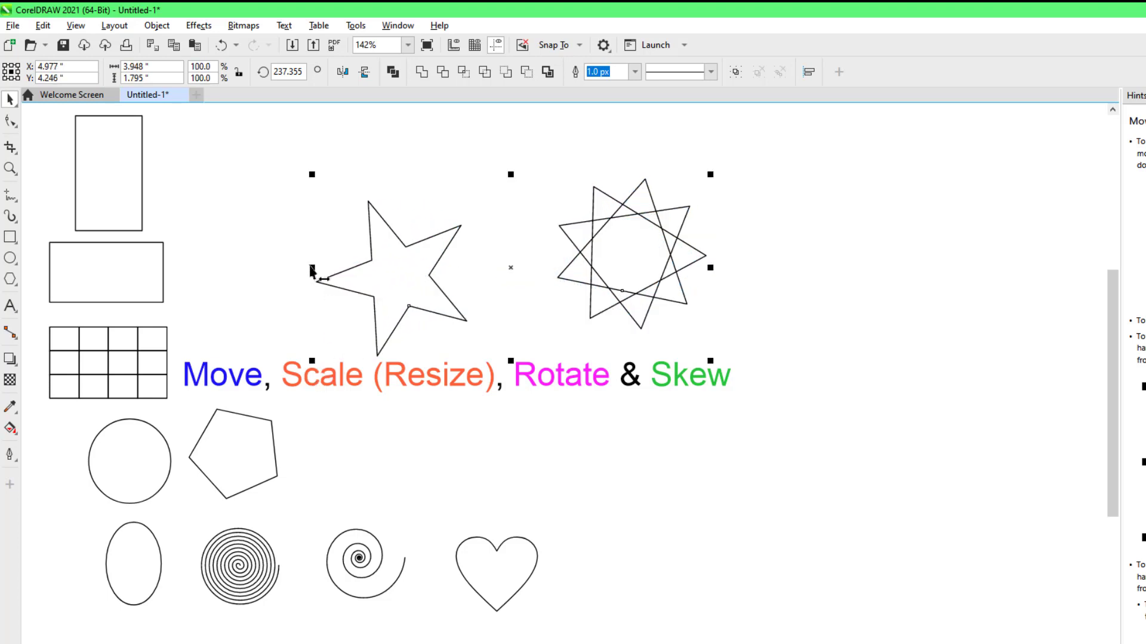
mouse_move(312, 271)
mouse_down()
mouse_move(194, 272)
mouse_move(370, 273)
mouse_move(308, 274)
mouse_up()
drag(418, 259, 624, 225)
Move the wide rectangle just above the middle of the text, place the upright rectangle at about X 1.728 in, Y 4.696 in, and show its rotation handles
drag(123, 282, 429, 316)
drag(110, 163, 192, 212)
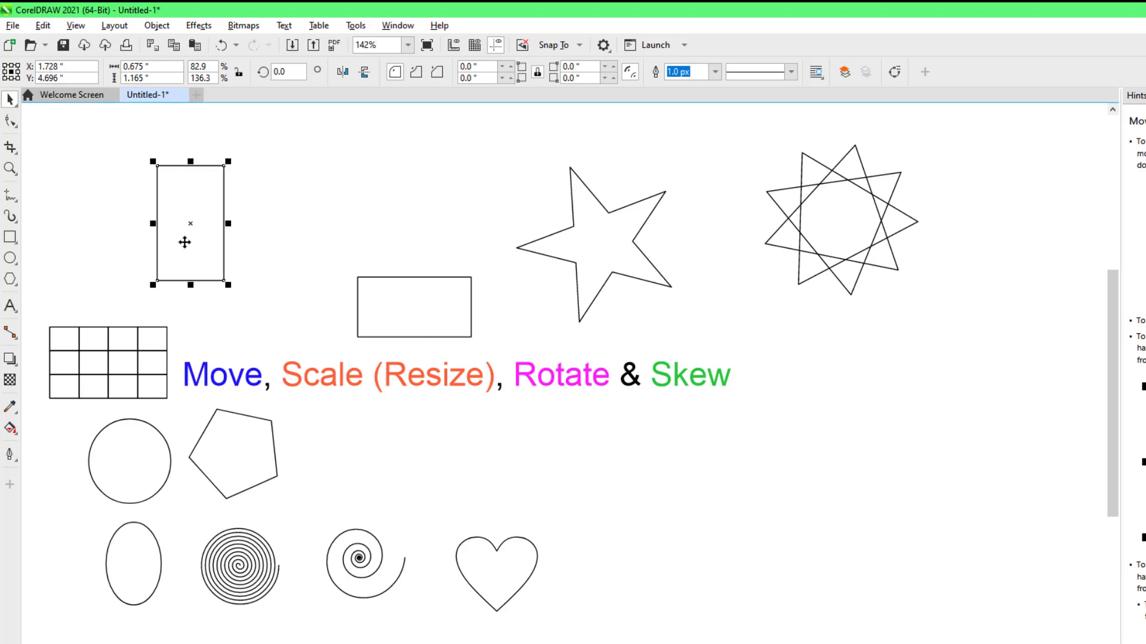
click(192, 222)
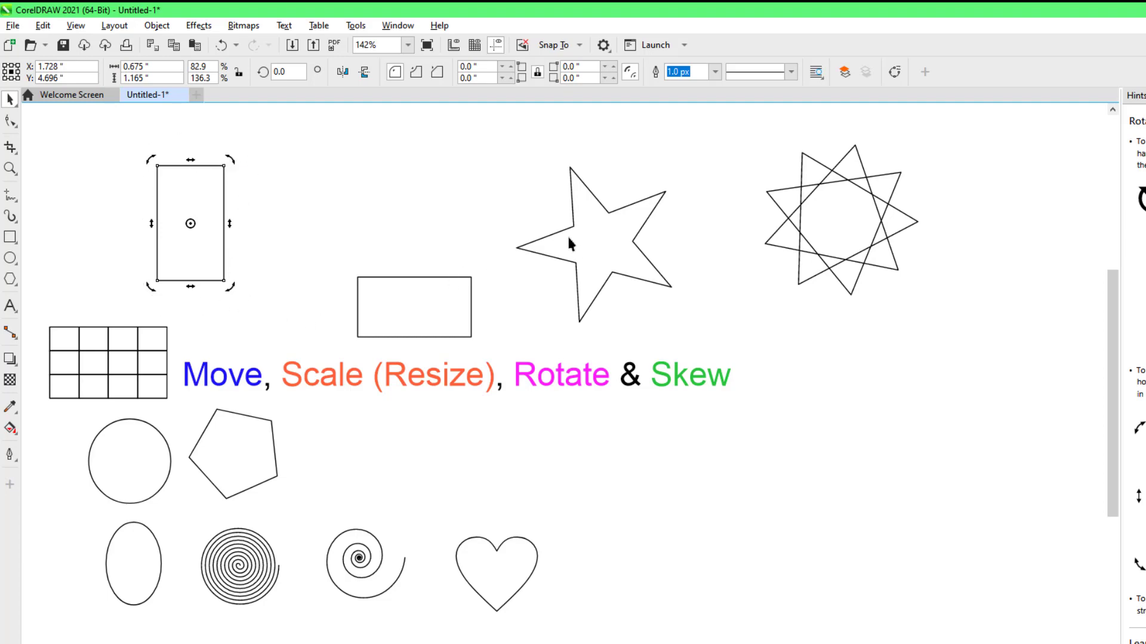
Move the five-pointed star beside the upright rectangle and rotate it to about 199.3°
drag(569, 242, 313, 224)
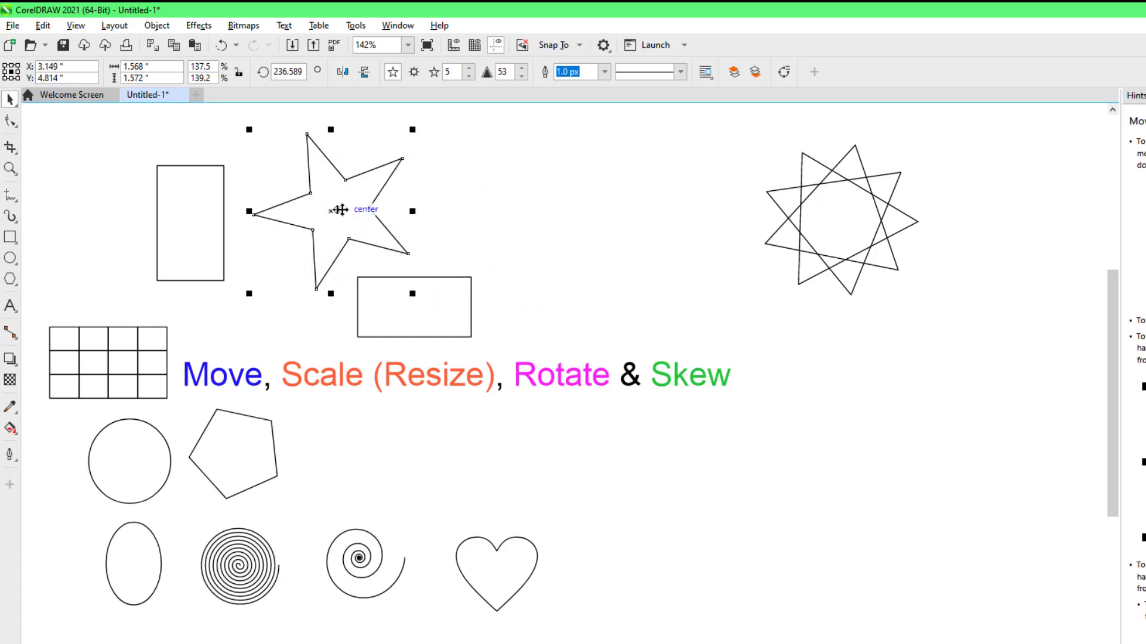
click(339, 210)
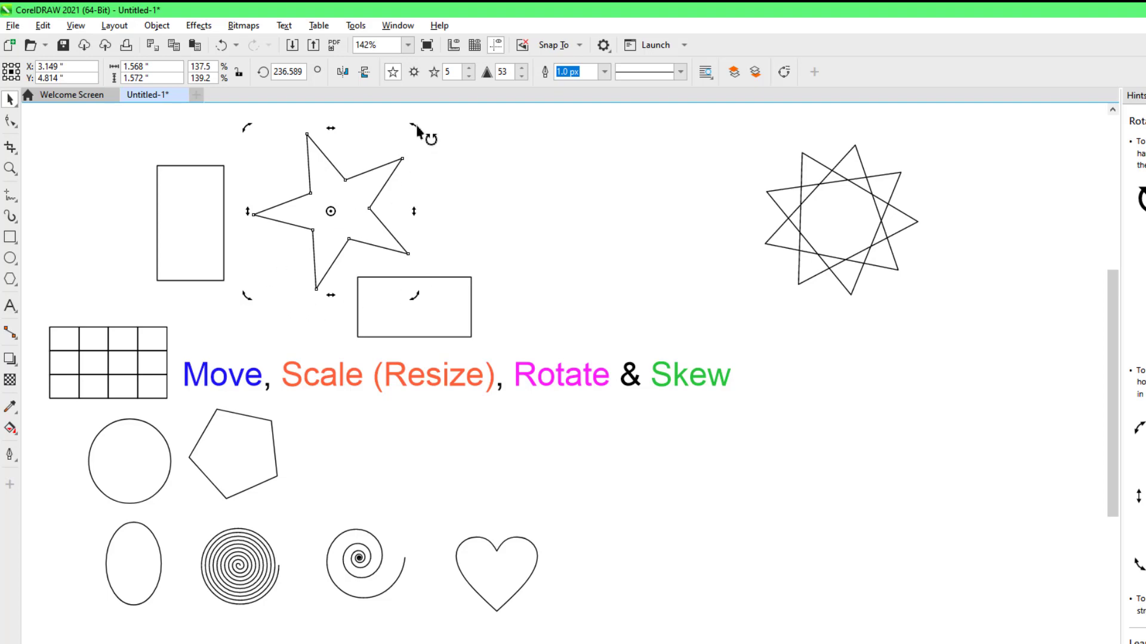
drag(416, 128, 448, 203)
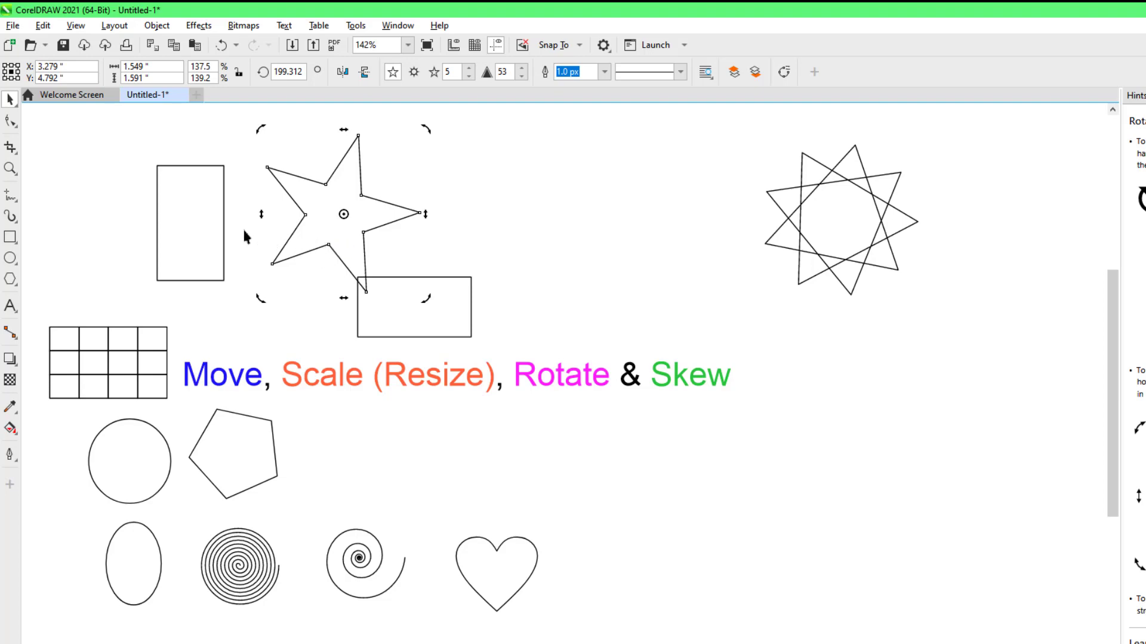
Rotate the upright rectangle about its own centre, ending at about 227.3°
click(182, 222)
click(198, 204)
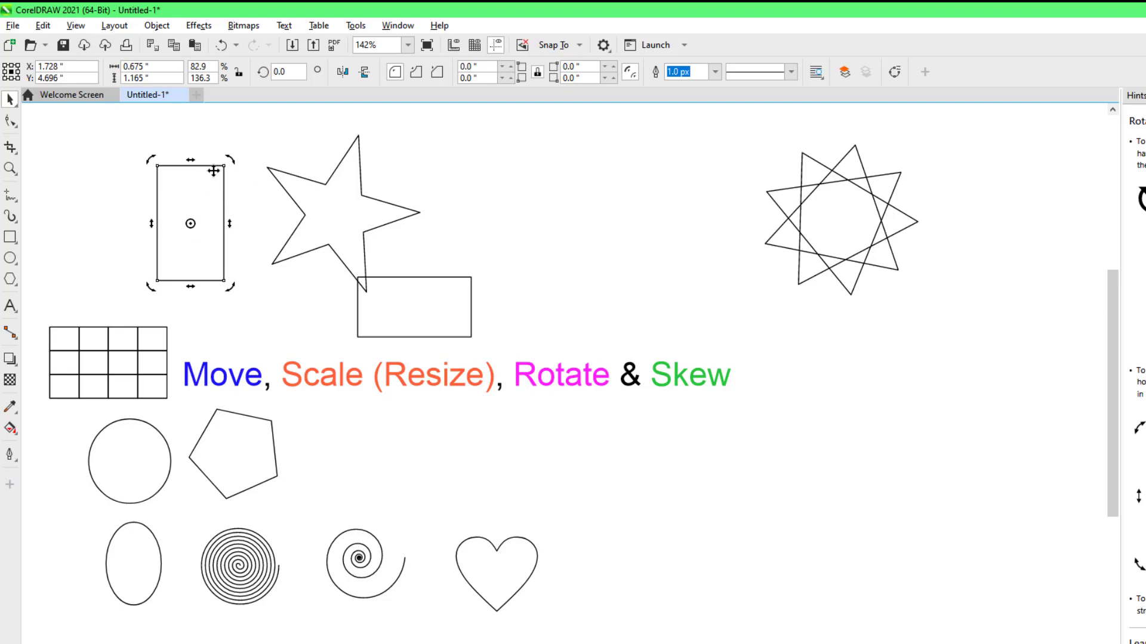
drag(232, 162, 266, 239)
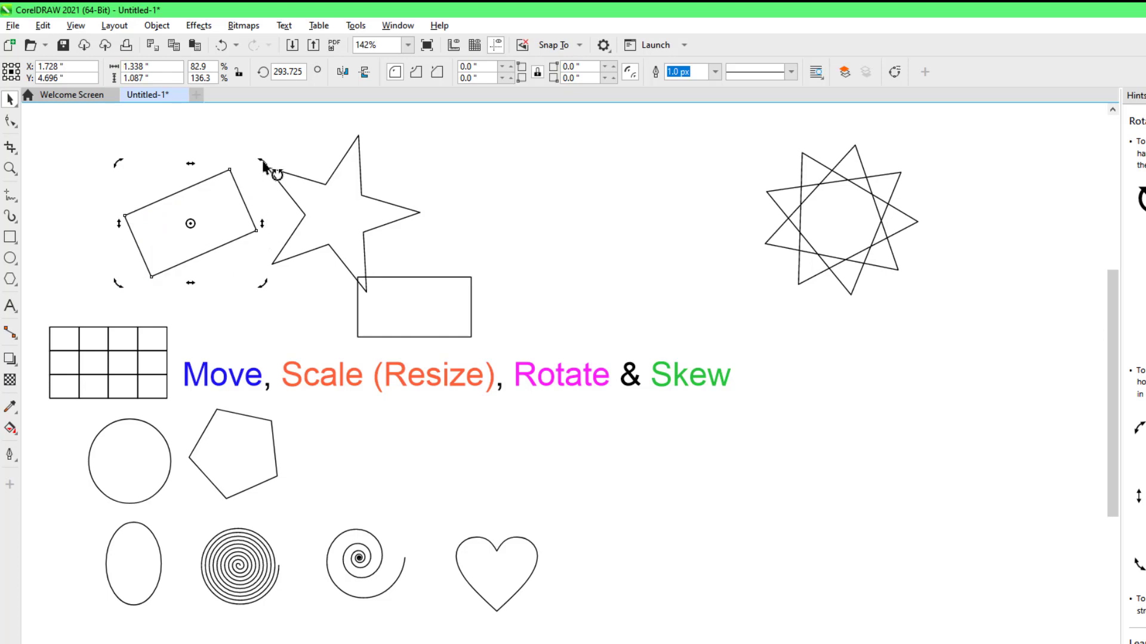
drag(264, 166, 231, 280)
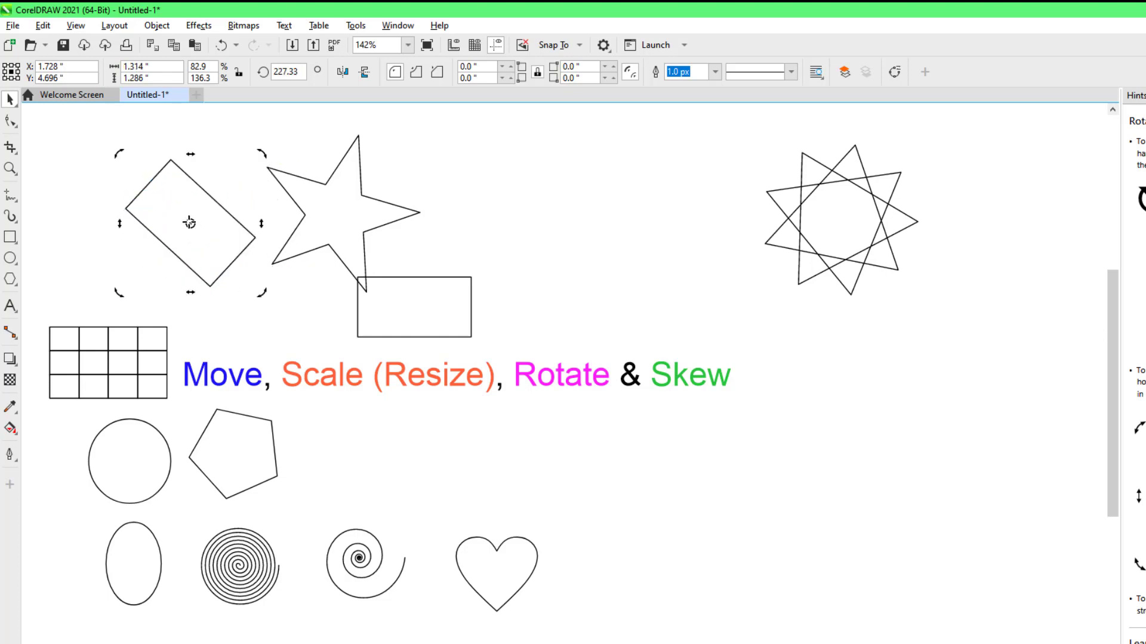
Place the rectangle's rotation centre on its left corner and rotate it around that corner, ending at about 217.6°
drag(189, 223, 130, 214)
drag(267, 296, 268, 240)
drag(263, 227, 263, 227)
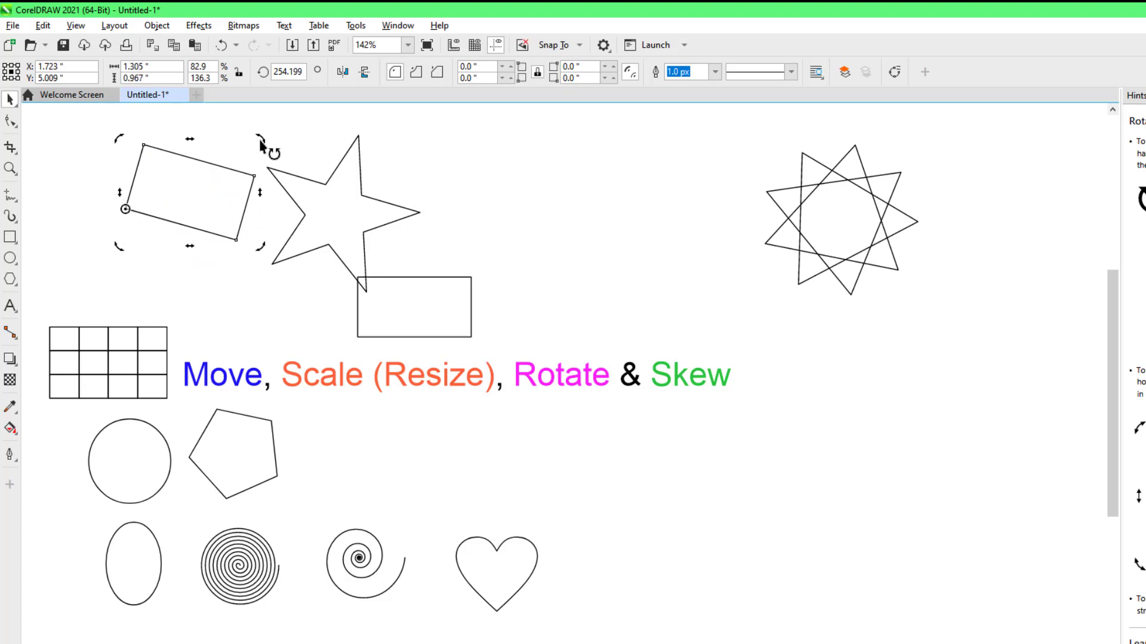
drag(261, 142, 267, 234)
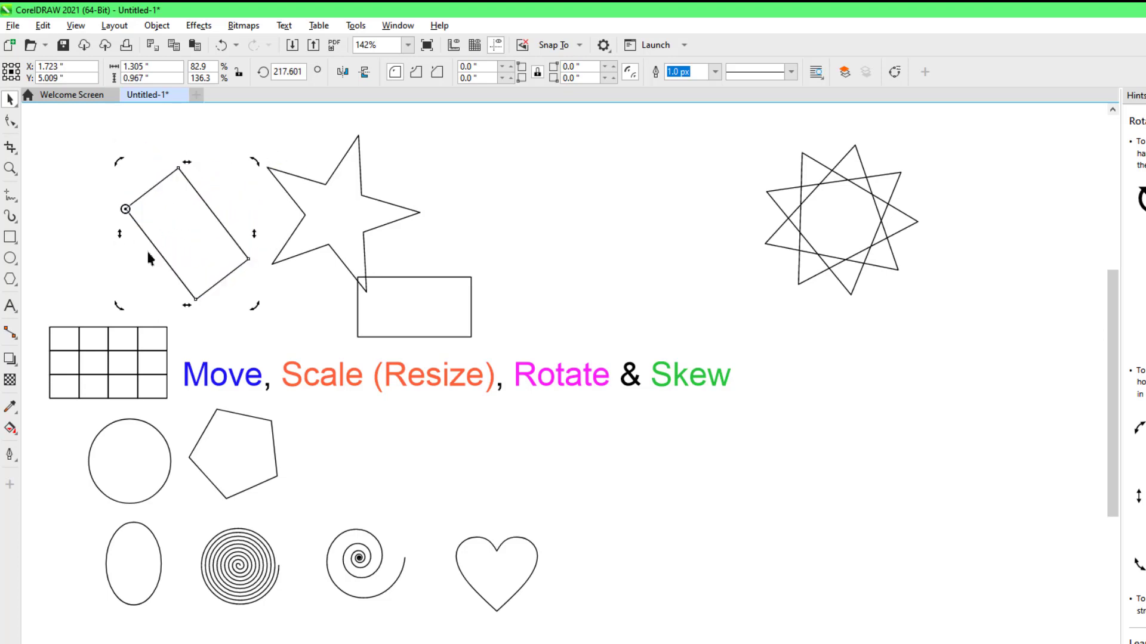
Rotate the five-pointed star around its lower tip and around a point outside it, ending at about 233.6° with the rotation centre back in its middle
click(333, 205)
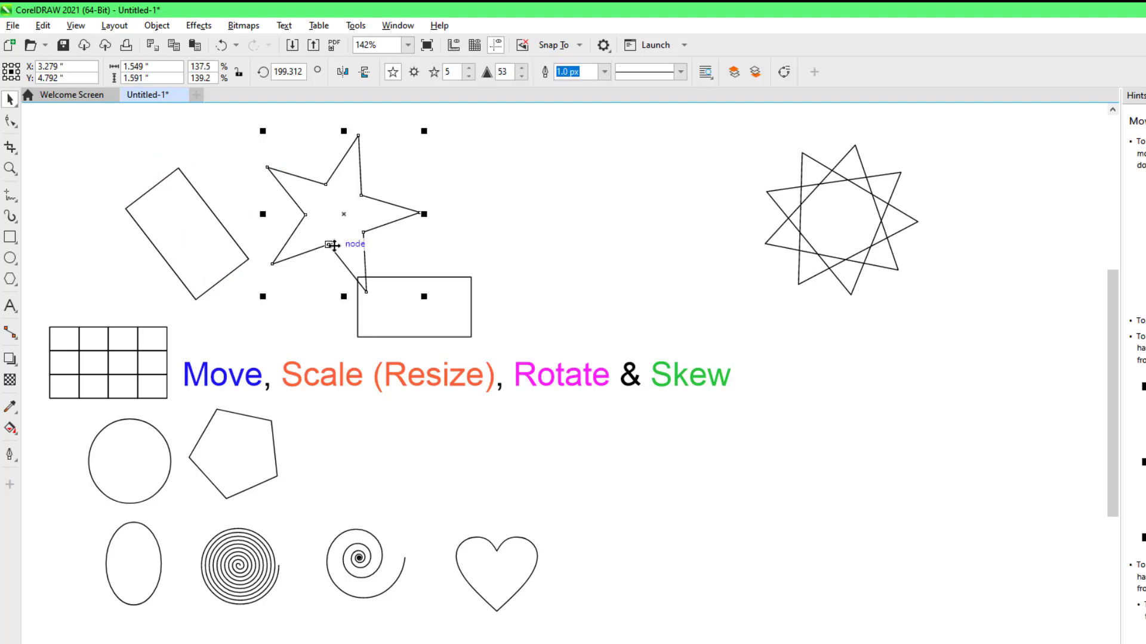
click(332, 222)
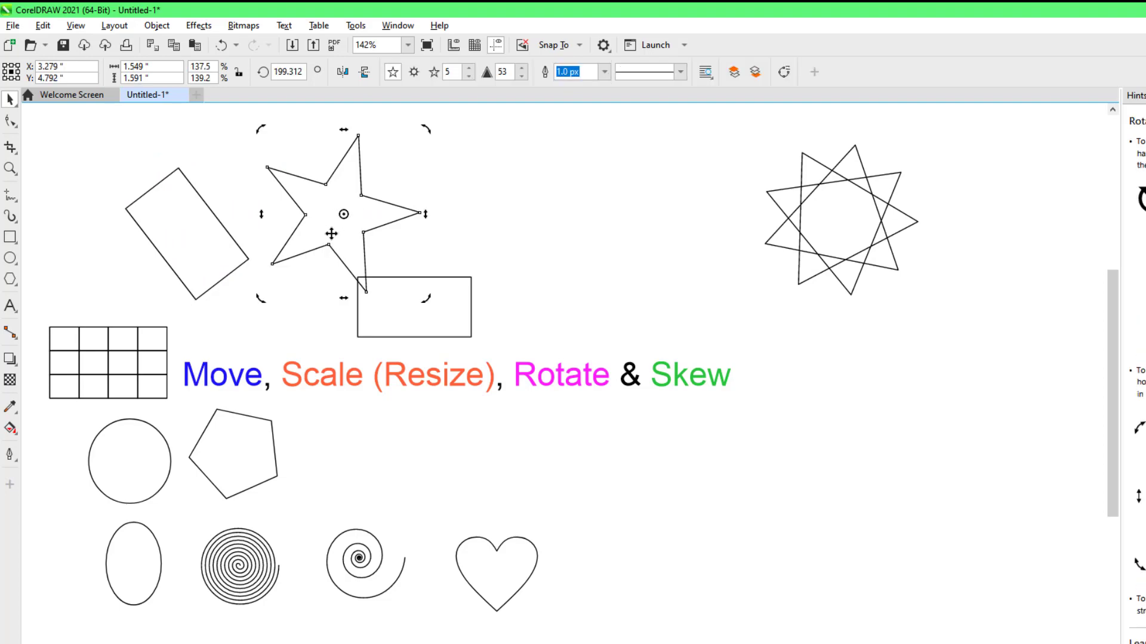
drag(345, 213, 275, 260)
drag(430, 128, 284, 109)
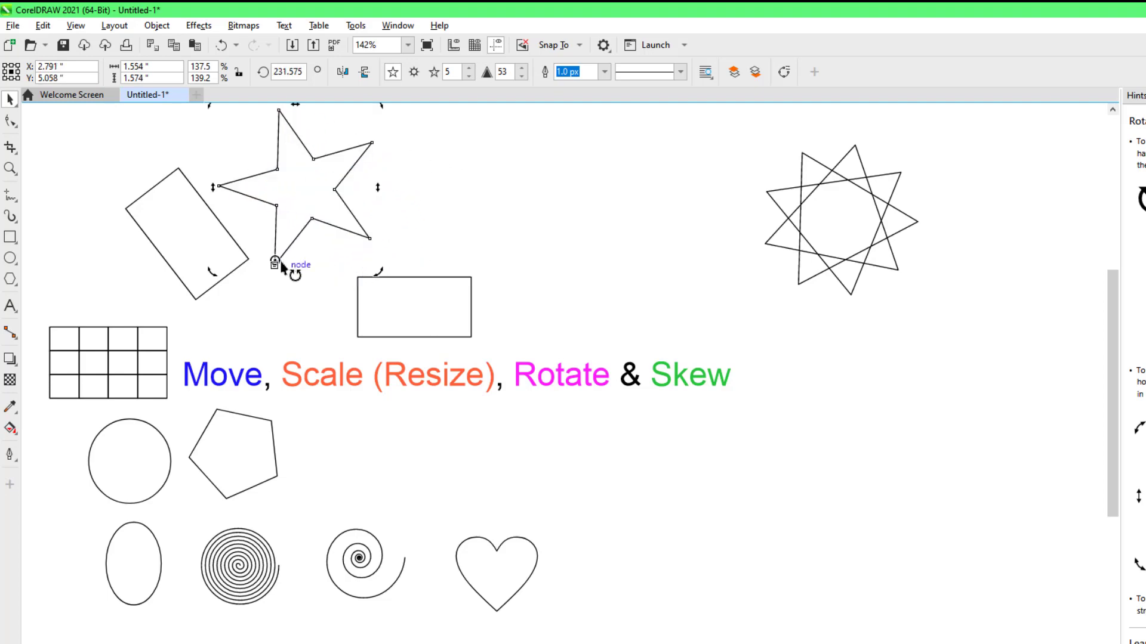
drag(275, 260, 186, 233)
drag(380, 273, 234, 284)
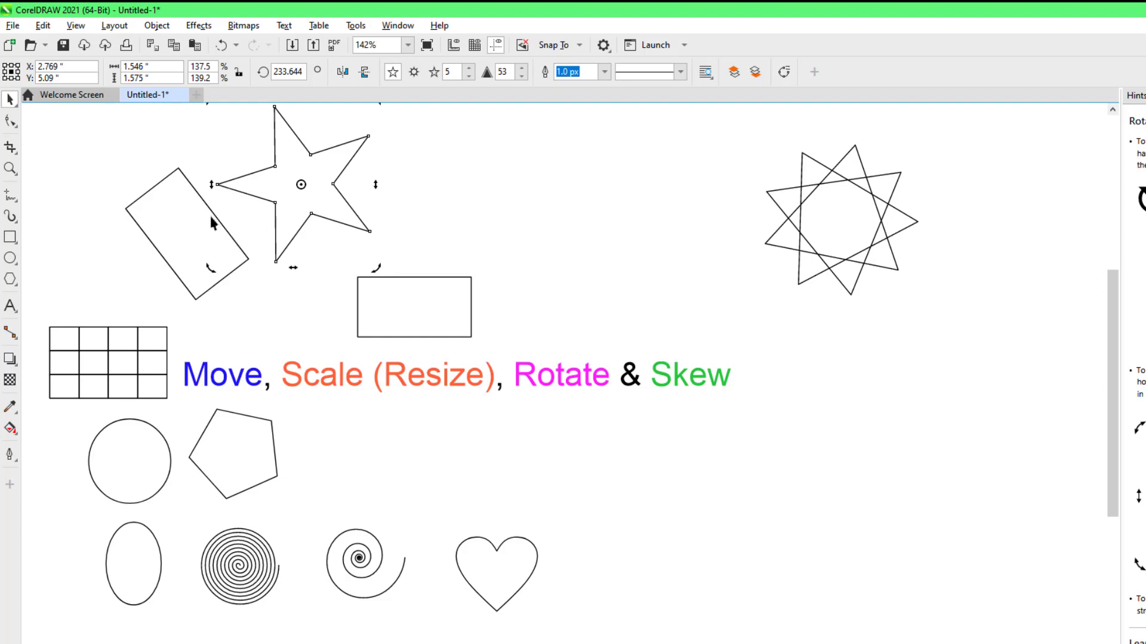
Rotate the tilted rectangle around its corner until it lies horizontal, at about 270.3°
click(194, 234)
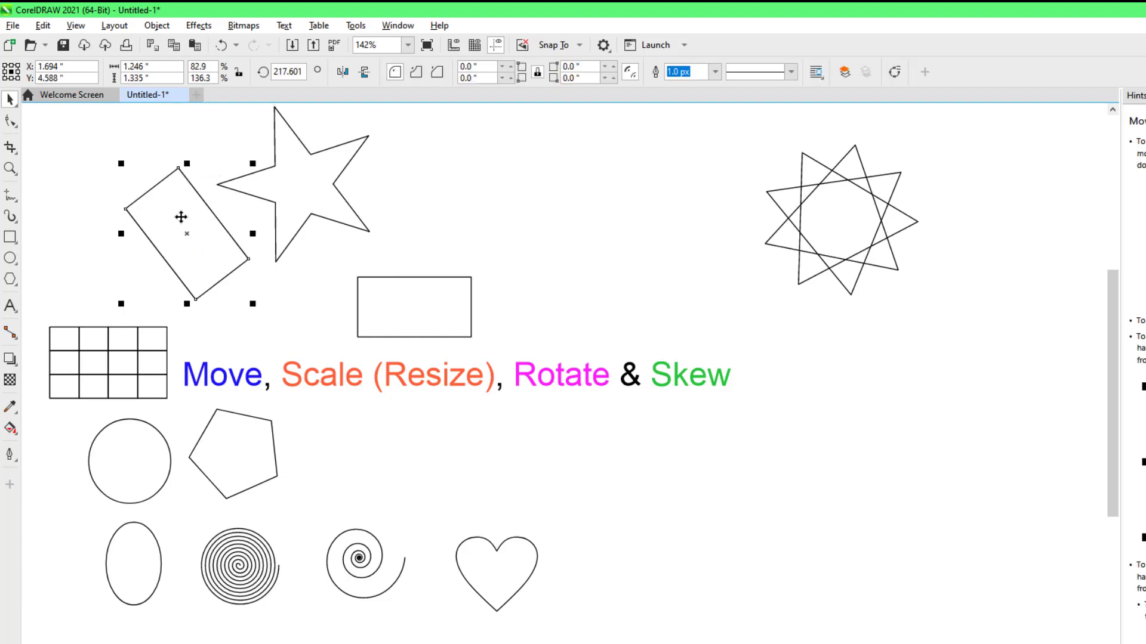
click(181, 218)
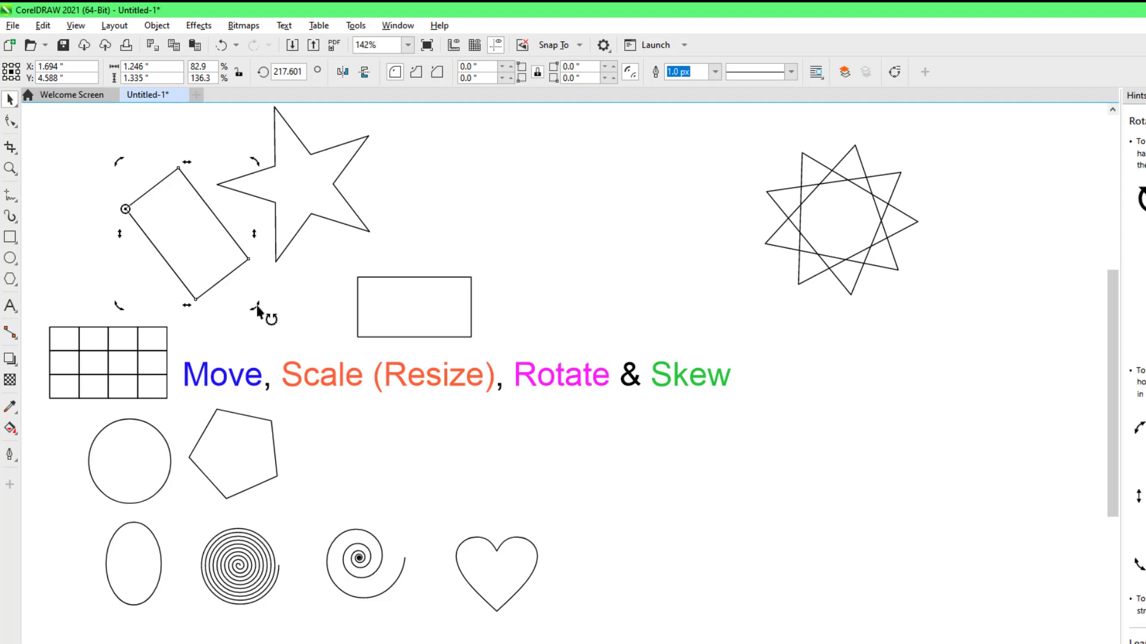
drag(255, 310, 250, 186)
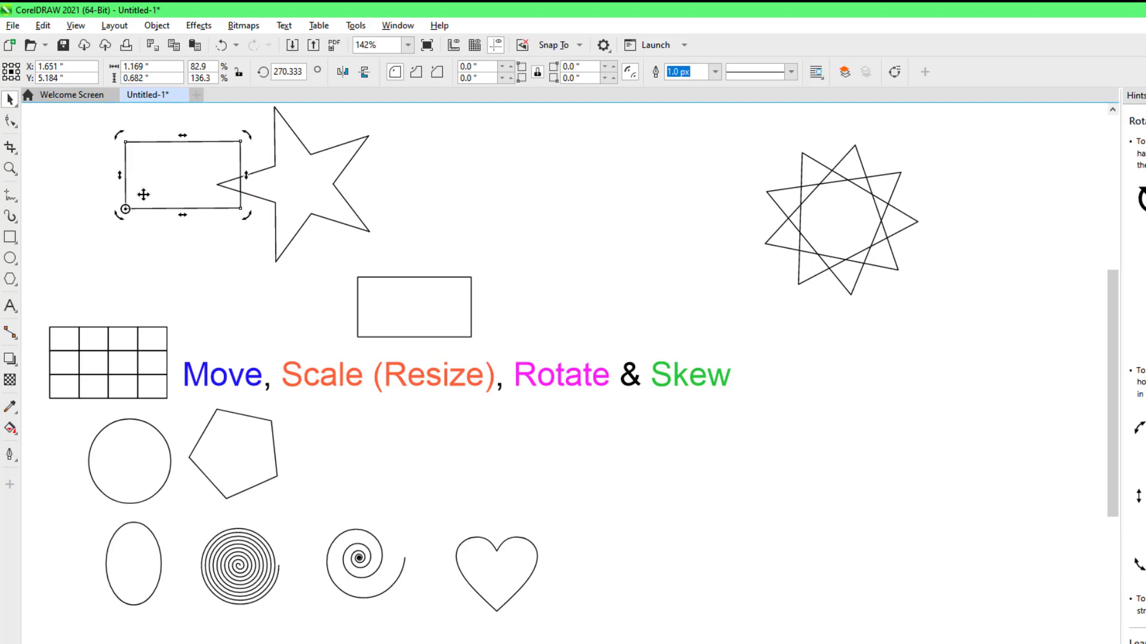
Return the rectangle's rotation centre to its middle and skew it into a right-leaning parallelogram about 1.461 in wide, with a slight vertical skew
drag(125, 209, 183, 175)
drag(182, 139, 215, 145)
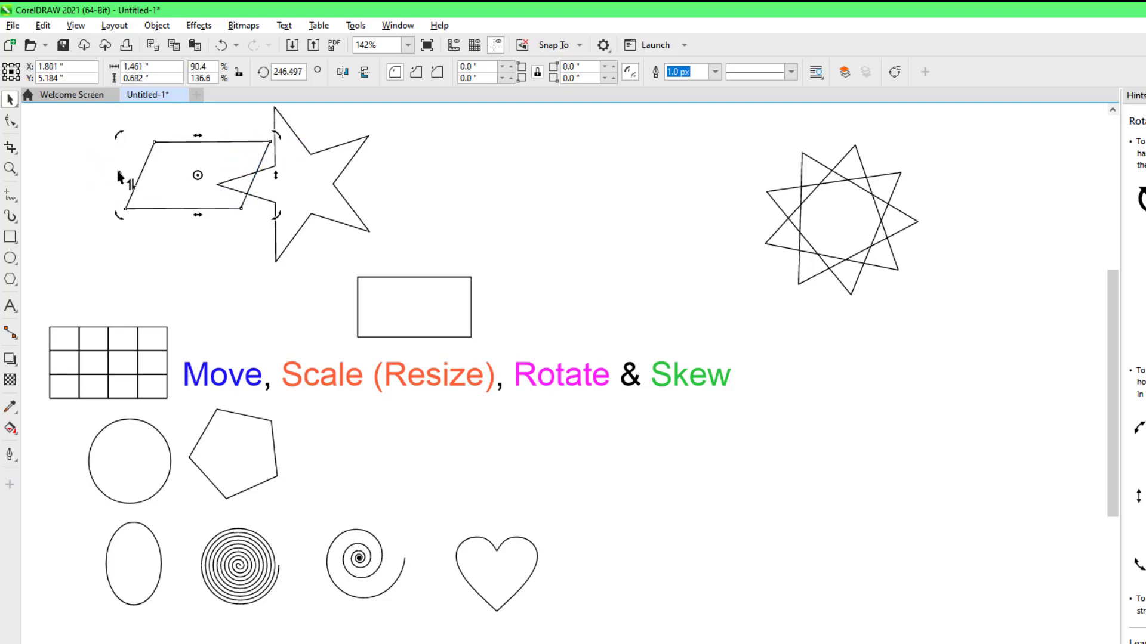
mouse_move(120, 178)
mouse_down()
mouse_move(117, 251)
mouse_move(102, 168)
mouse_move(114, 174)
mouse_up()
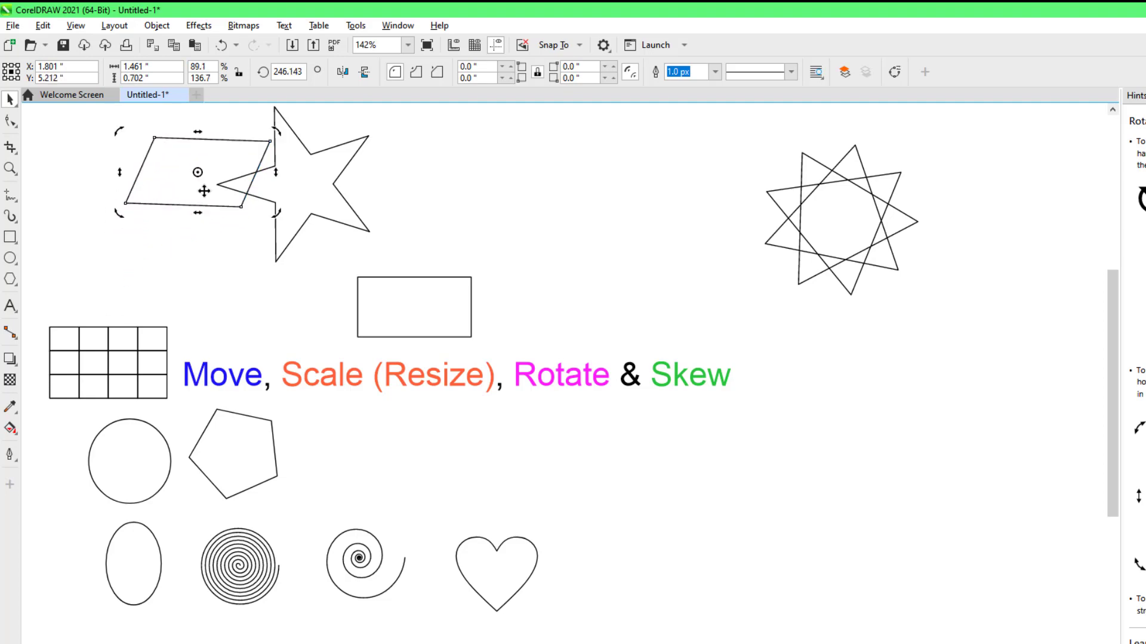
Level the parallelogram, move it to about X 1.296 in, Y 4.748 in, and skew it horizontally back into a rectangle about 1.172 × 0.676 in
drag(286, 184, 145, 205)
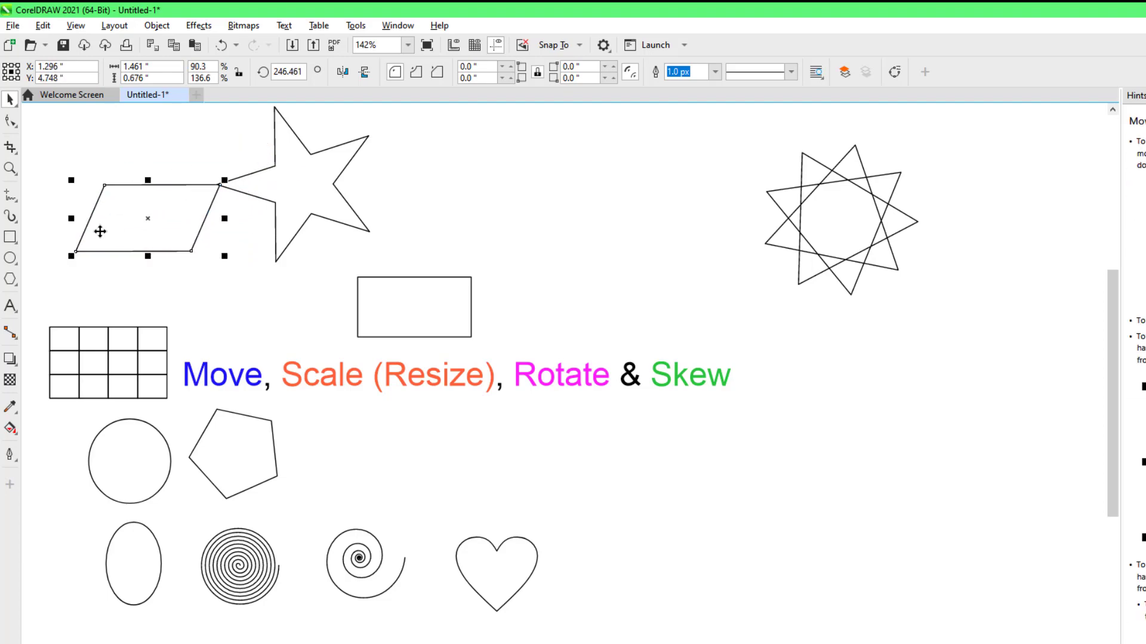
click(170, 214)
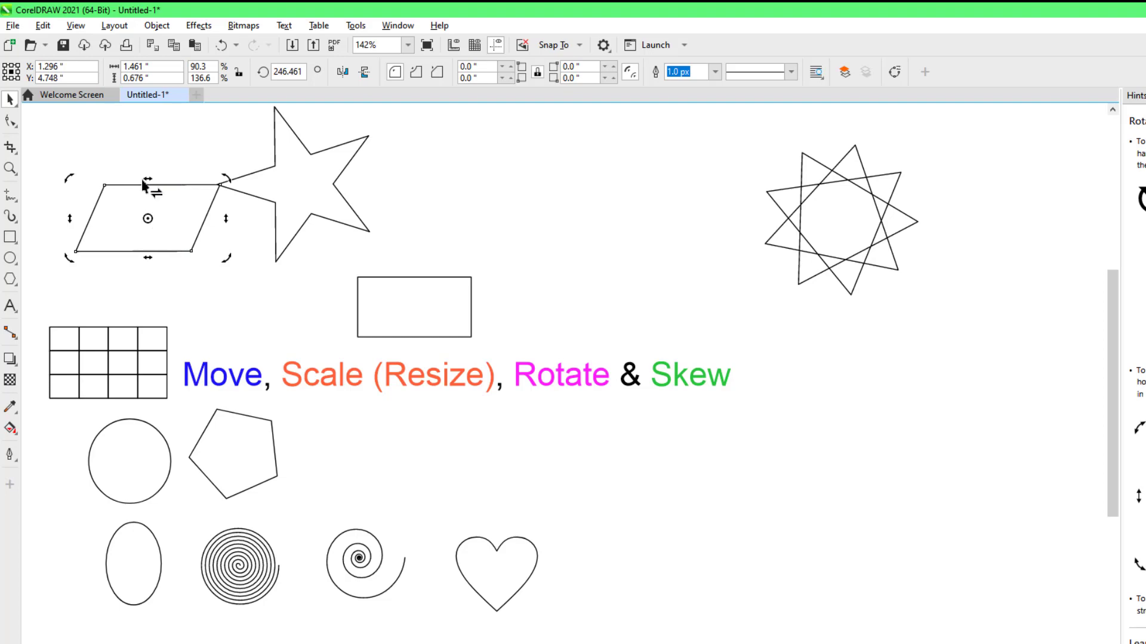
drag(153, 185, 124, 186)
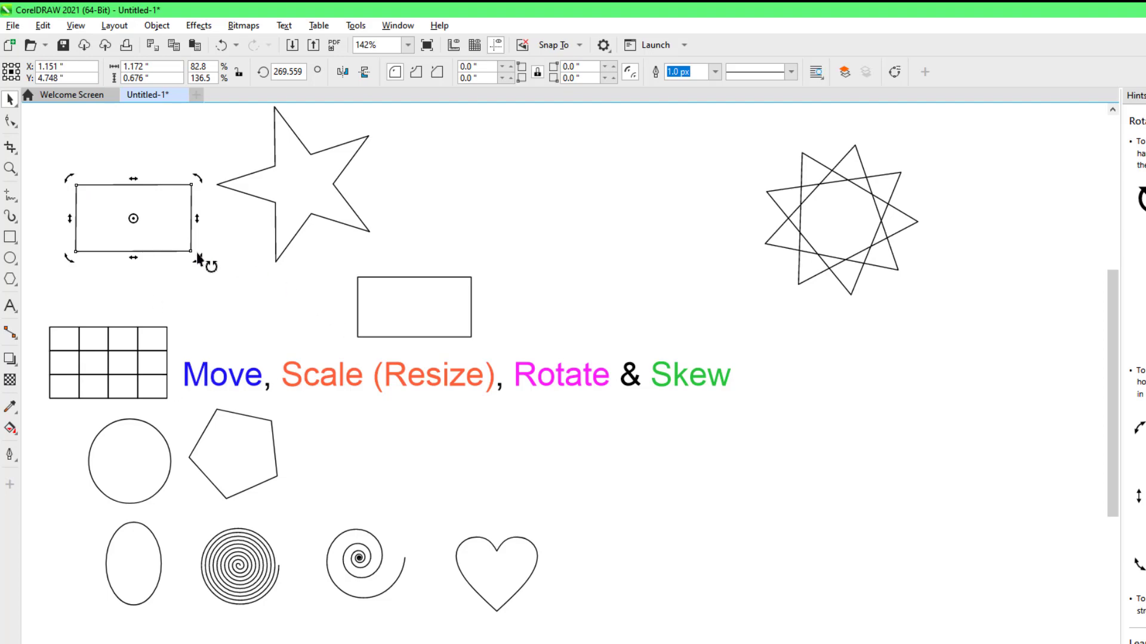
Move the coloured text line up, scale it down to about 21.027 pt, and place it at about X 3.367 in, Y 4.034 in
drag(317, 387, 282, 300)
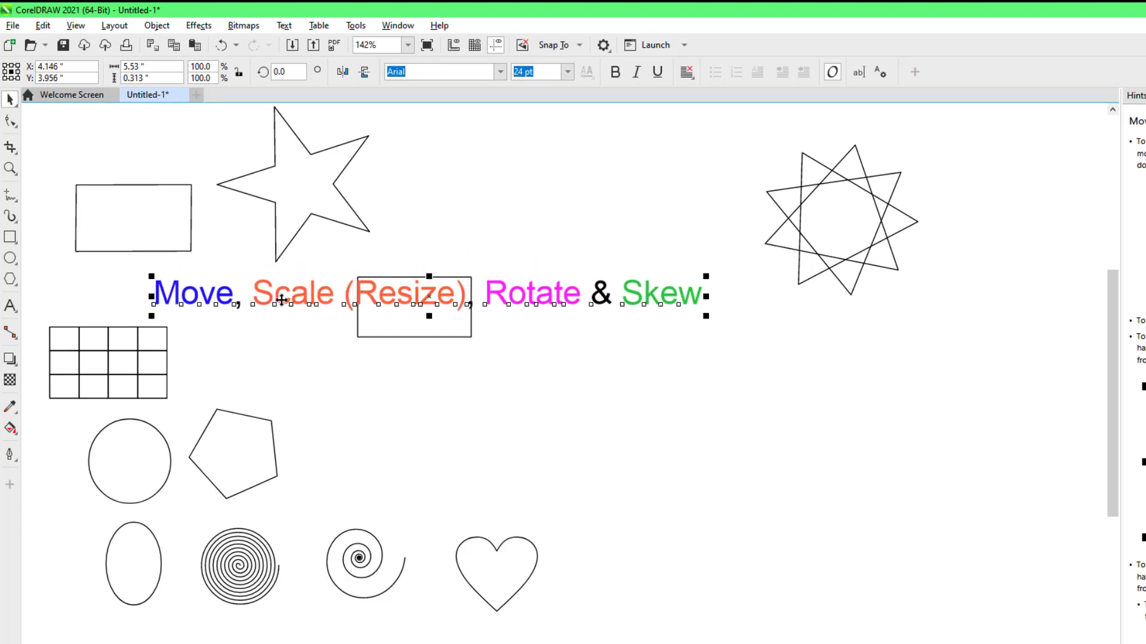
drag(151, 315, 220, 312)
drag(285, 296, 175, 291)
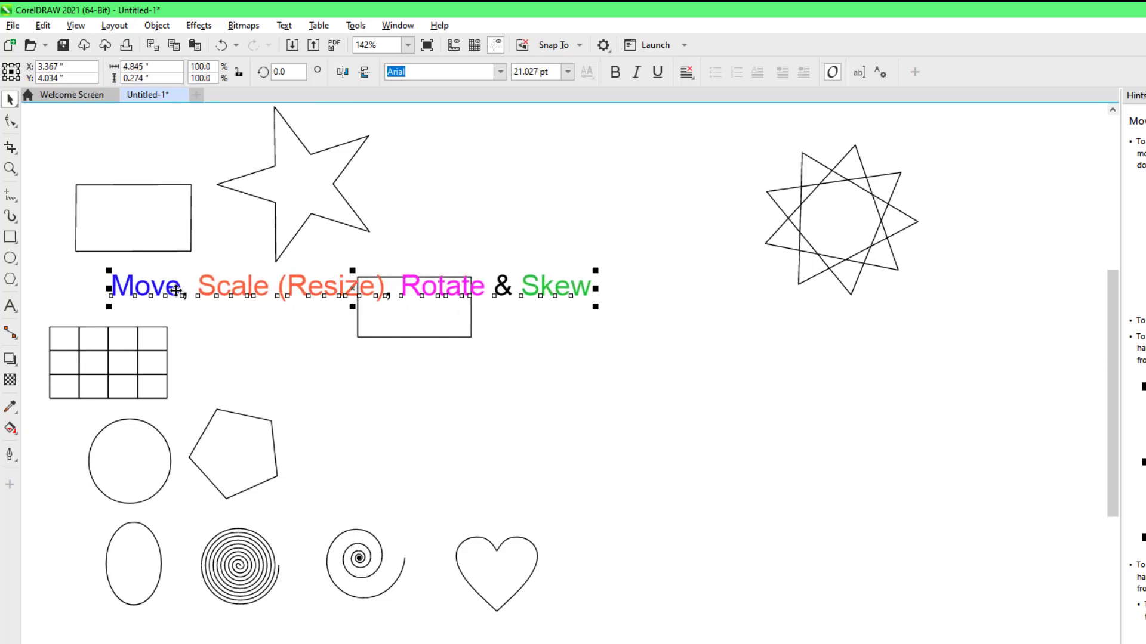
Skew the text line slightly to the right, making it about 4.87 in wide, and rotate it counterclockwise to about 18.6°
click(252, 287)
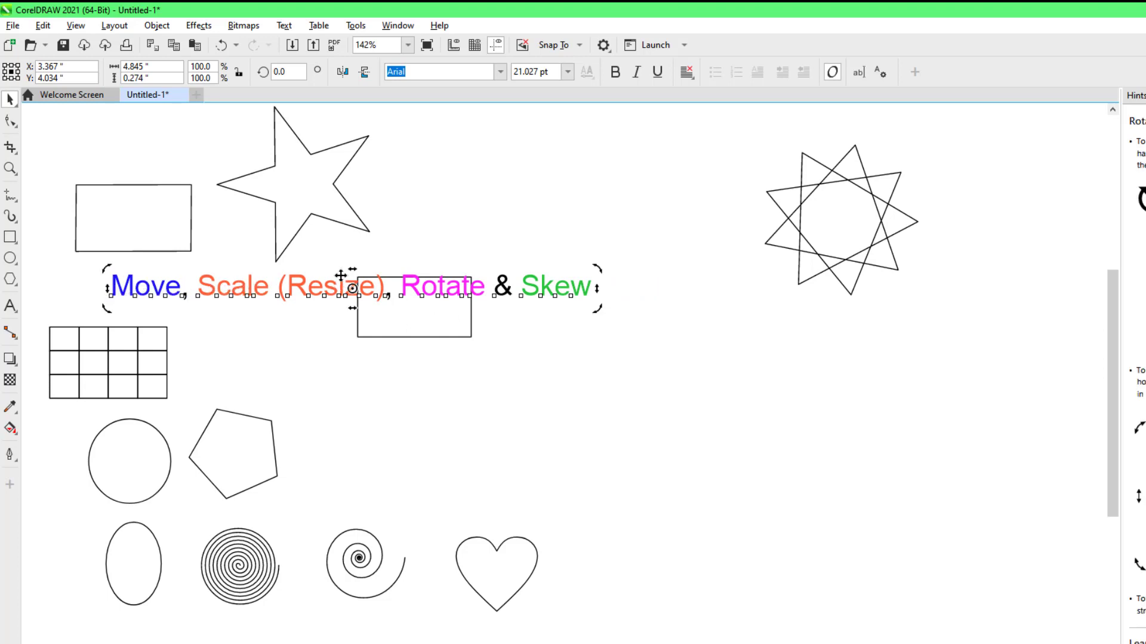
mouse_move(352, 272)
mouse_down()
mouse_move(457, 276)
mouse_move(310, 274)
mouse_move(359, 280)
mouse_up()
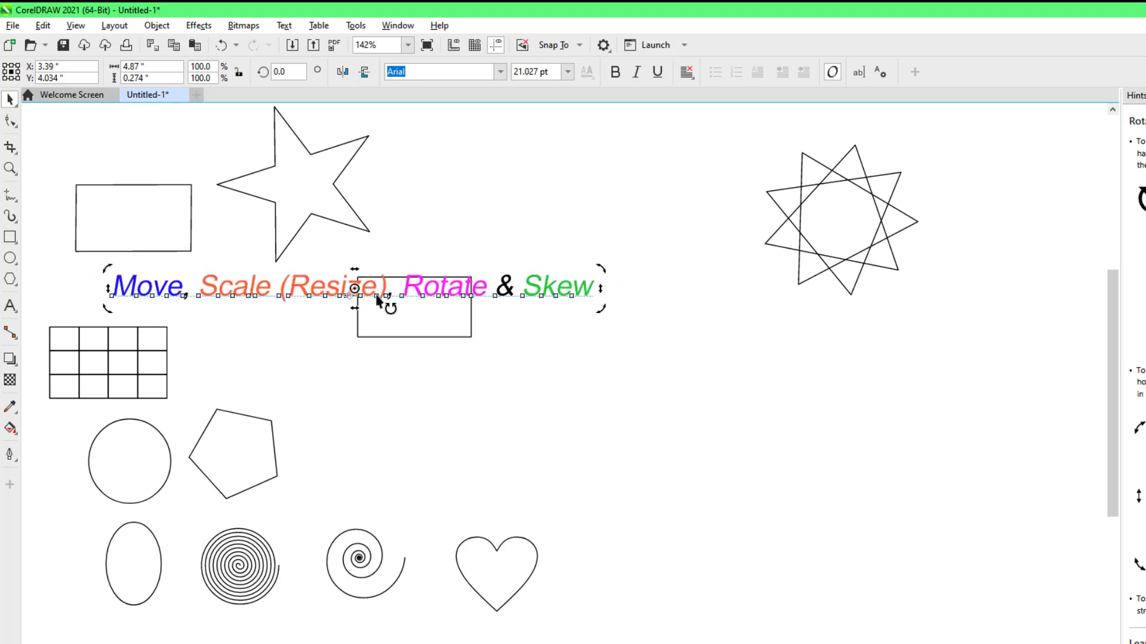
drag(605, 274, 591, 179)
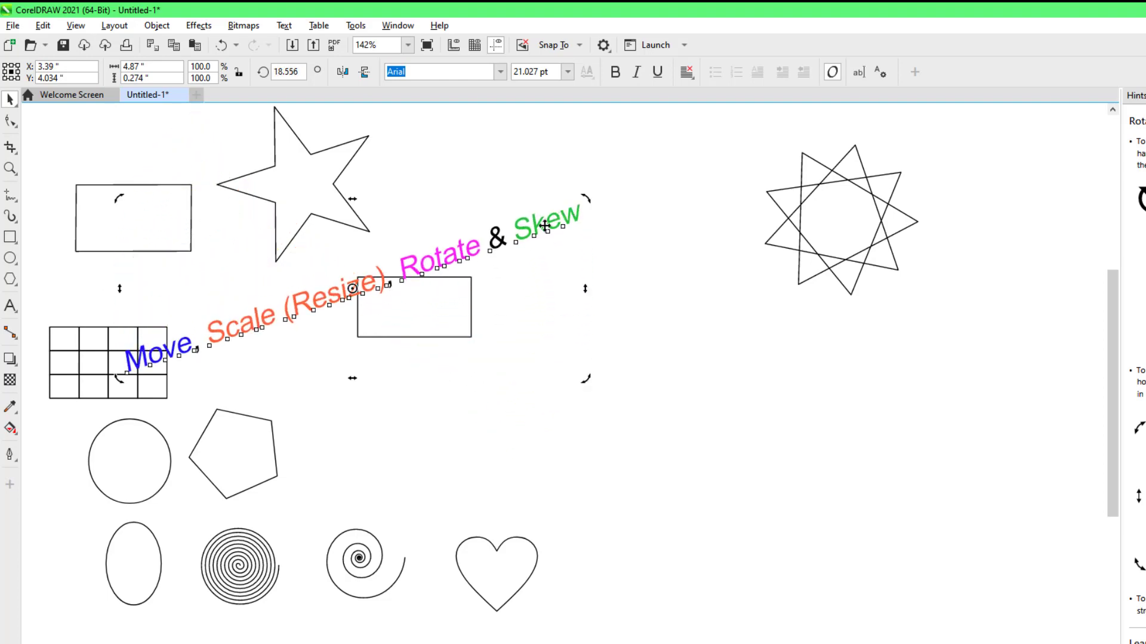